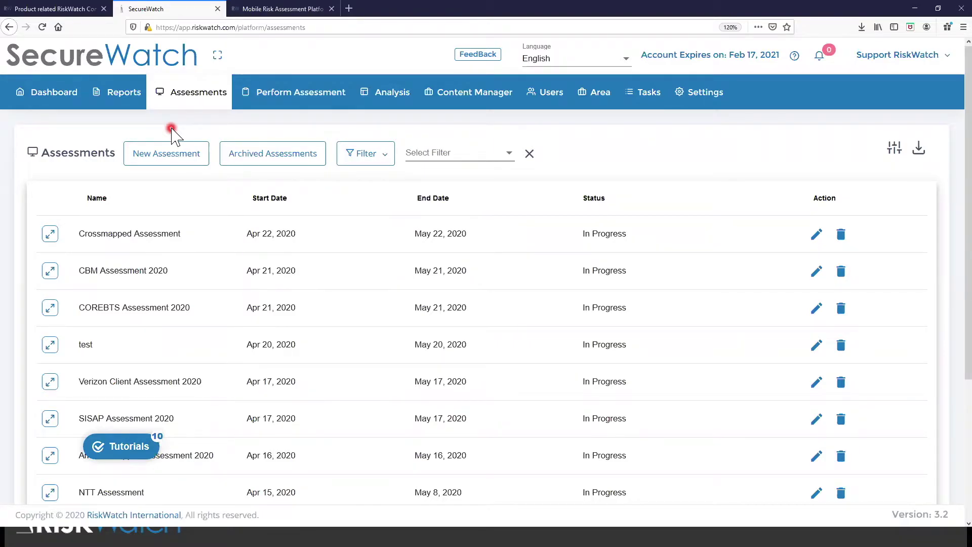
- Start a new assessment and begin adding a new area for it, naming the area Facility 1
{"action": "left_click", "coordinate": [167, 155]}
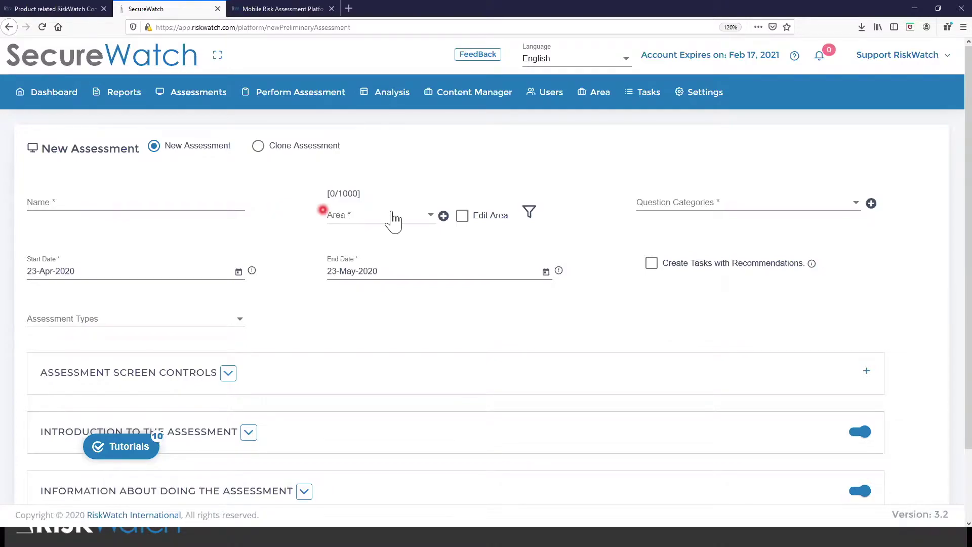
{"action": "left_click", "coordinate": [443, 217]}
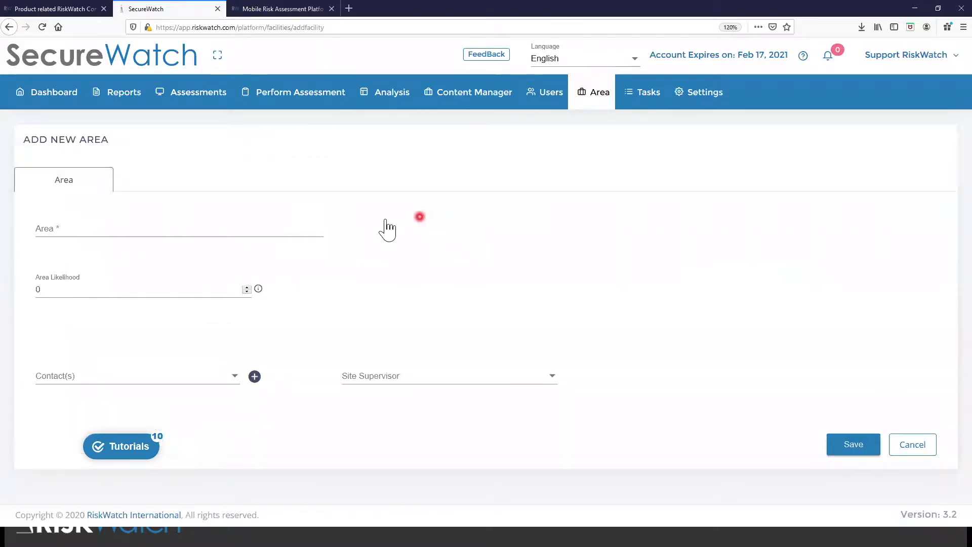
{"action": "left_click", "coordinate": [163, 229]}
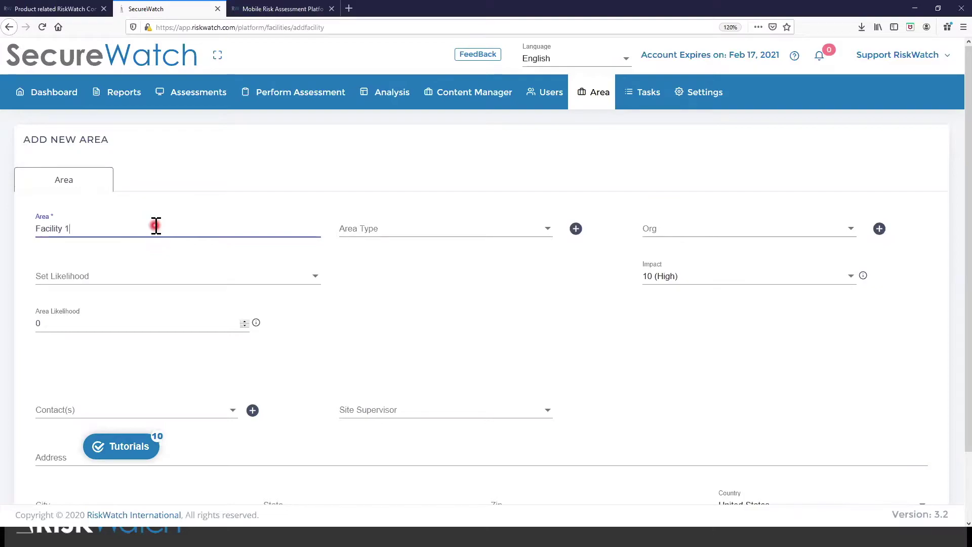
{"action": "scroll", "coordinate": [172, 284], "scroll_direction": "down", "scroll_amount": 2}
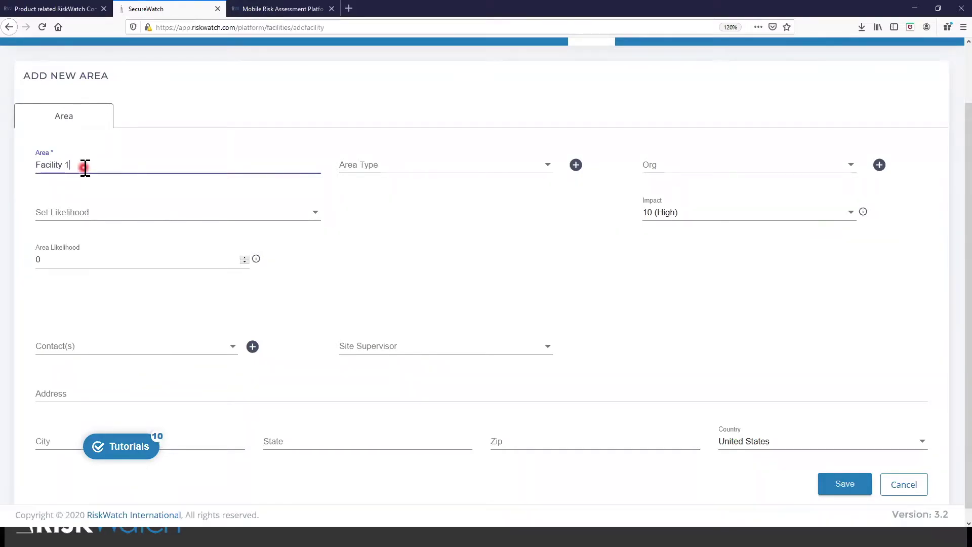
- Assign the first two listed users as contacts of the new area and try to save it
{"action": "left_click", "coordinate": [120, 352]}
{"action": "left_click", "coordinate": [44, 403]}
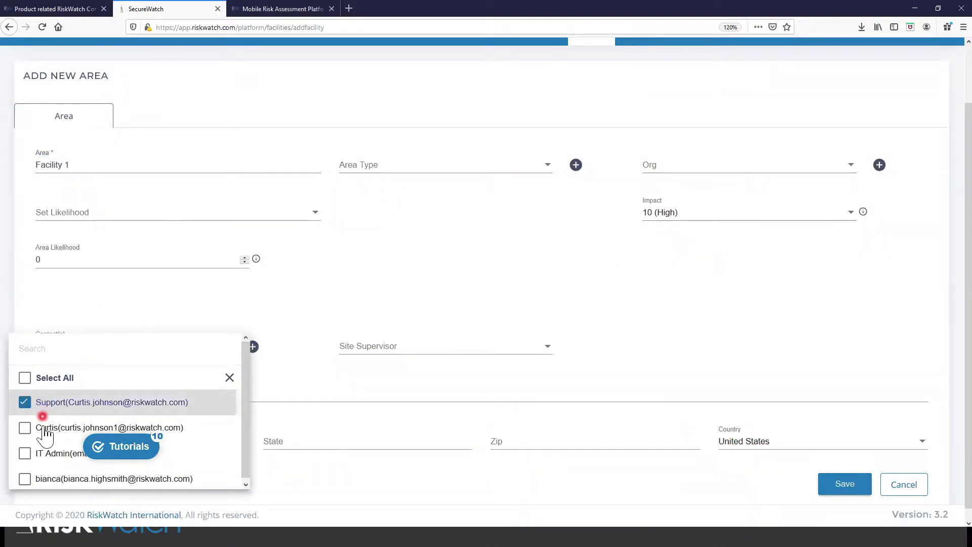
{"action": "left_click", "coordinate": [45, 428]}
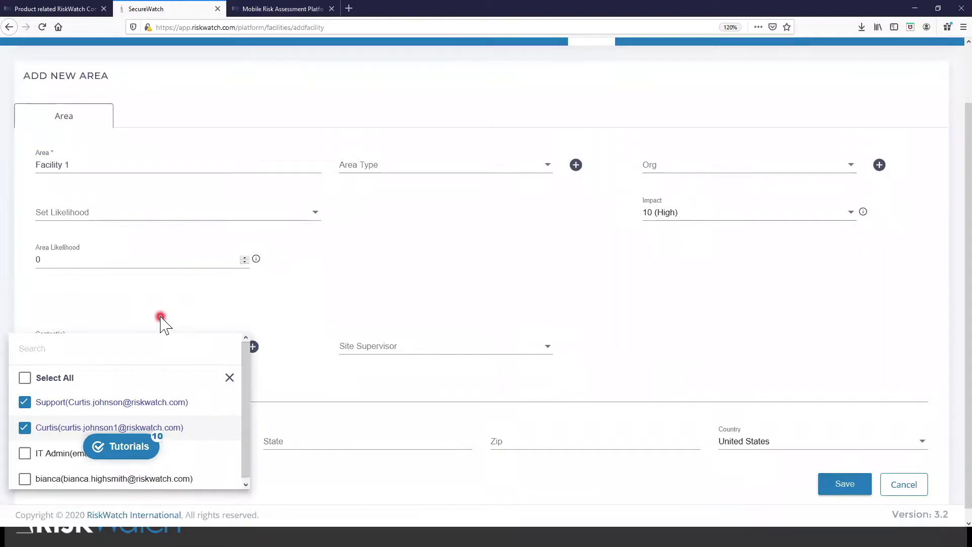
{"action": "left_click", "coordinate": [252, 347]}
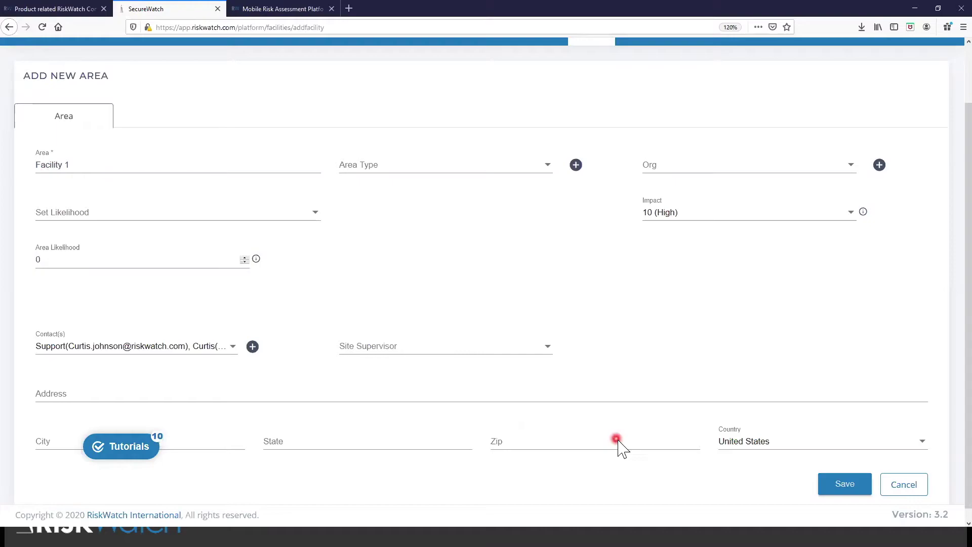
{"action": "left_click", "coordinate": [839, 485]}
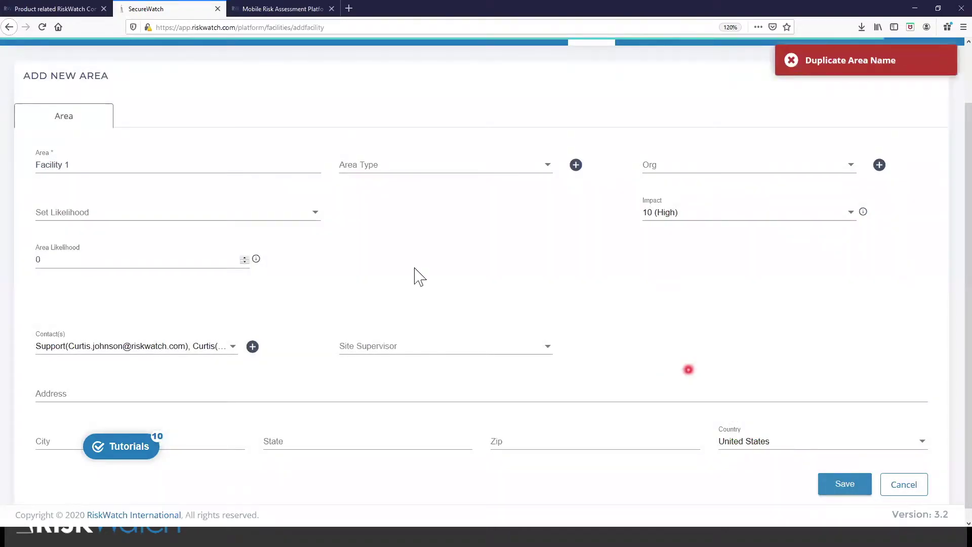
- Try to save the new area as Facility 10, and save it under the name Facility 101
{"action": "left_click", "coordinate": [146, 167]}
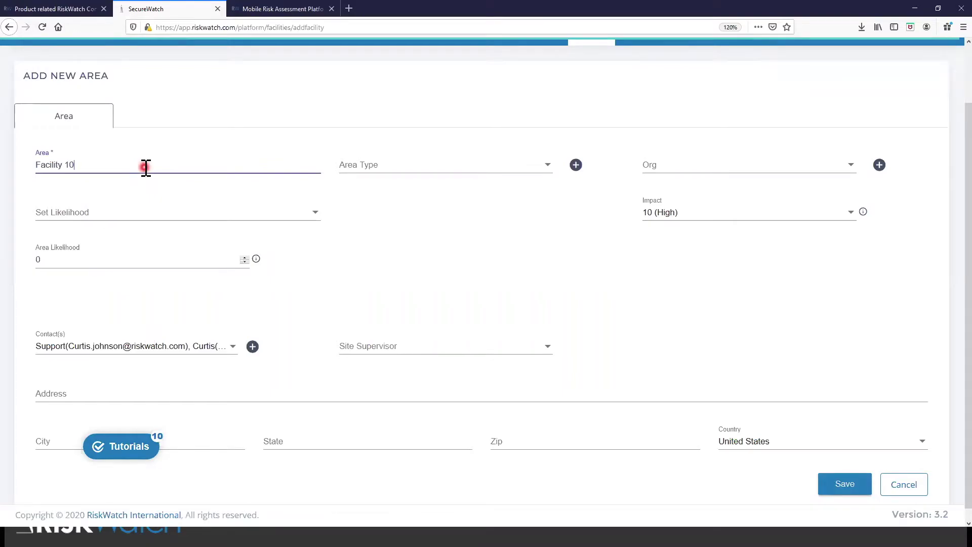
{"action": "left_click", "coordinate": [844, 485]}
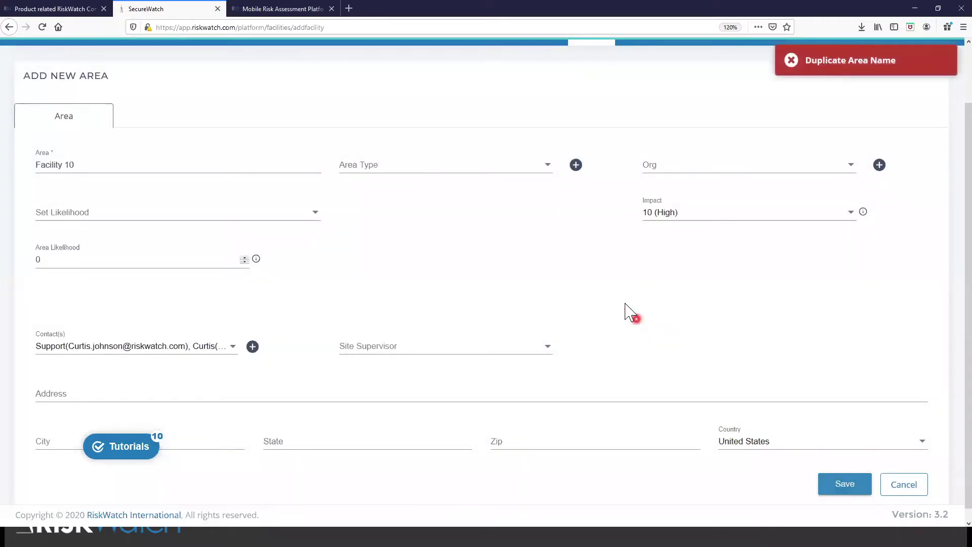
{"action": "left_click", "coordinate": [160, 165]}
{"action": "type", "text": "1"}
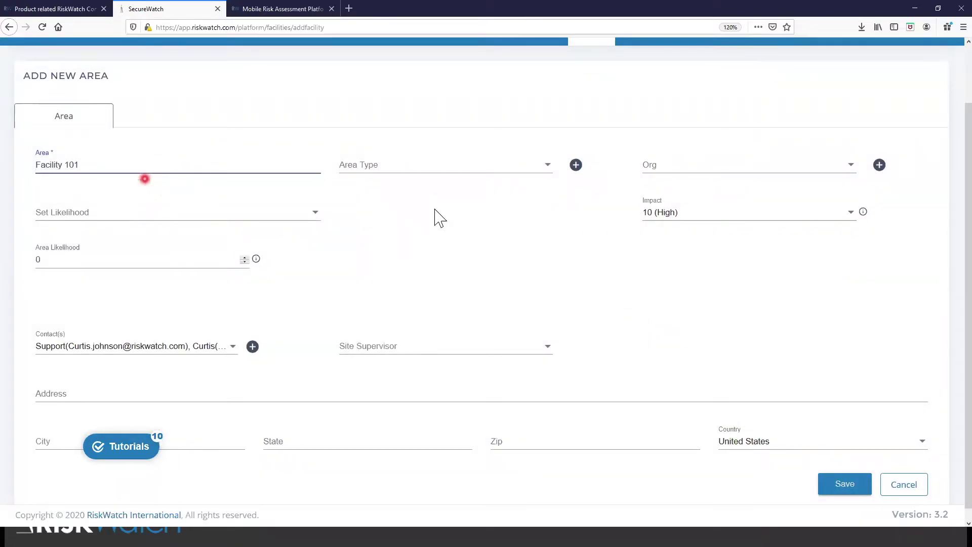
{"action": "left_click", "coordinate": [842, 486]}
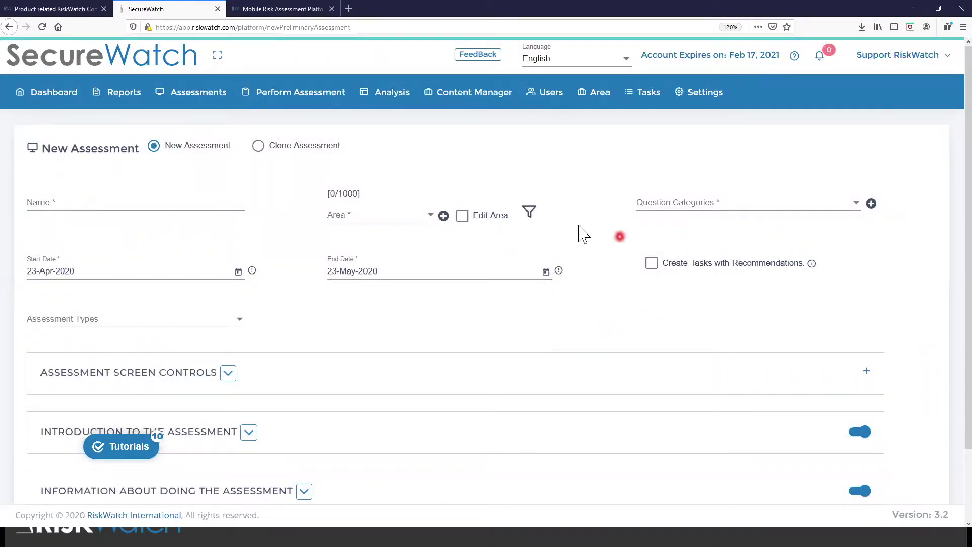
- Search the assessment's area list for "Facility" and select Facility 101
{"action": "left_click", "coordinate": [398, 215]}
{"action": "left_click", "coordinate": [347, 218]}
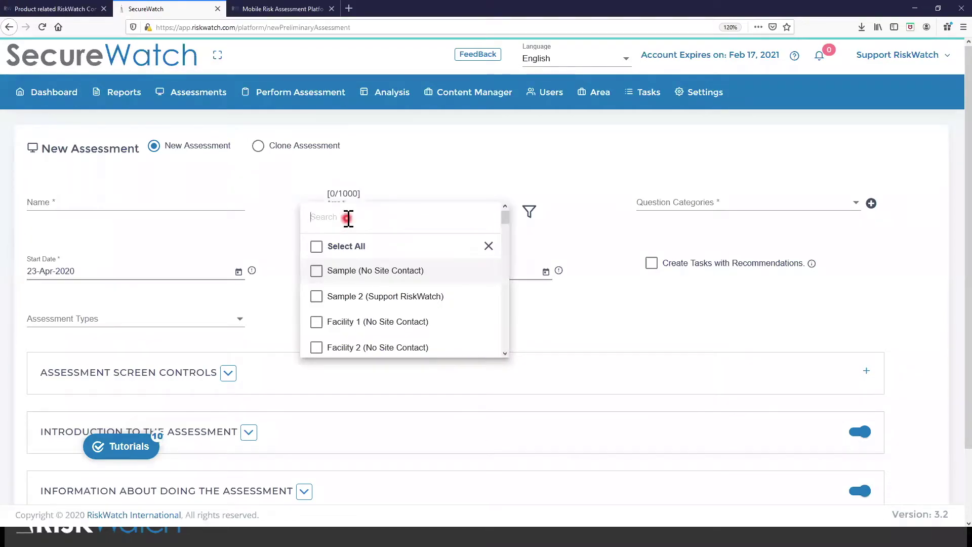
{"action": "type", "text": "Facility"}
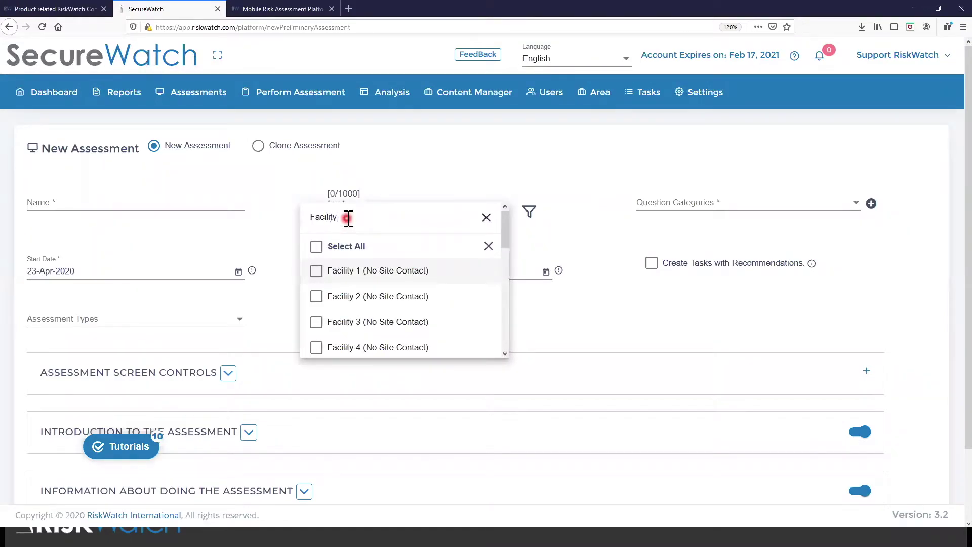
{"action": "scroll", "coordinate": [418, 302], "scroll_direction": "down", "scroll_amount": 6}
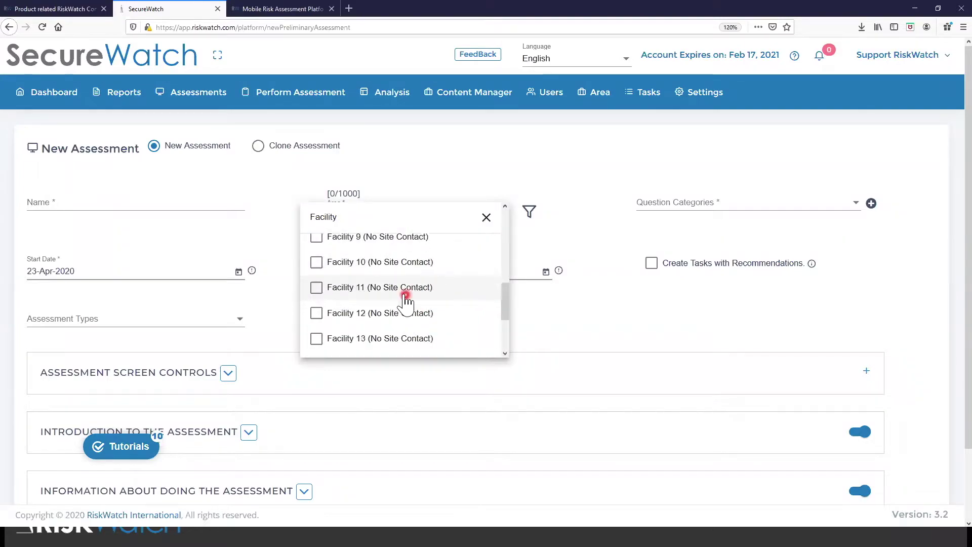
{"action": "left_click", "coordinate": [322, 344]}
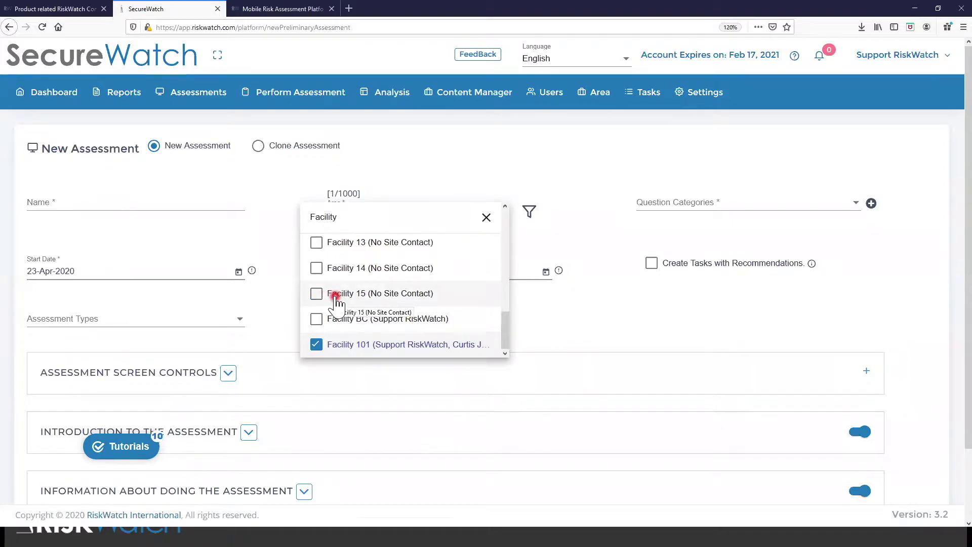
{"action": "left_click", "coordinate": [316, 294]}
{"action": "left_click", "coordinate": [316, 269]}
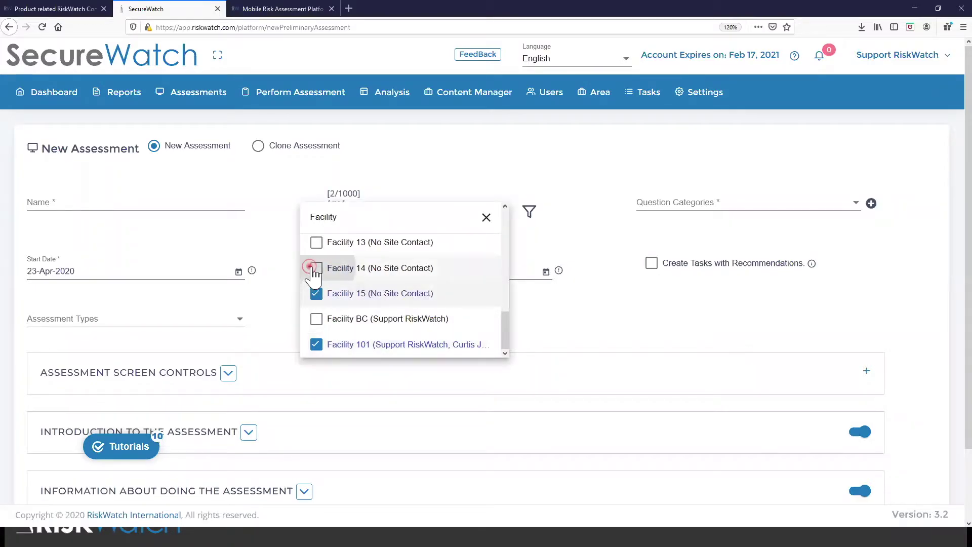
{"action": "left_click", "coordinate": [316, 296]}
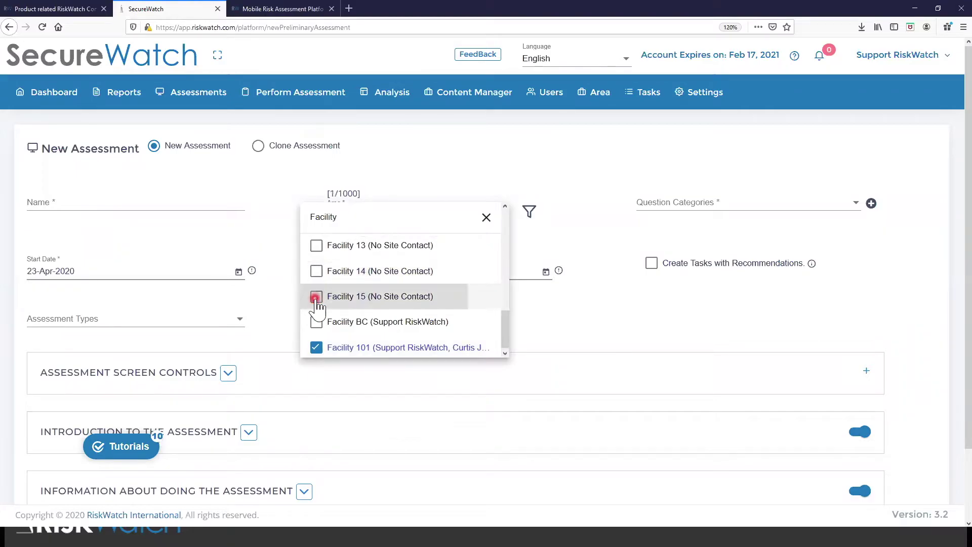
- Open the assessment's question category choices and consult the RiskWatch content libraries web page before returning to SecureWatch
{"action": "left_click", "coordinate": [582, 219]}
{"action": "left_click", "coordinate": [661, 206]}
{"action": "left_click", "coordinate": [373, 216]}
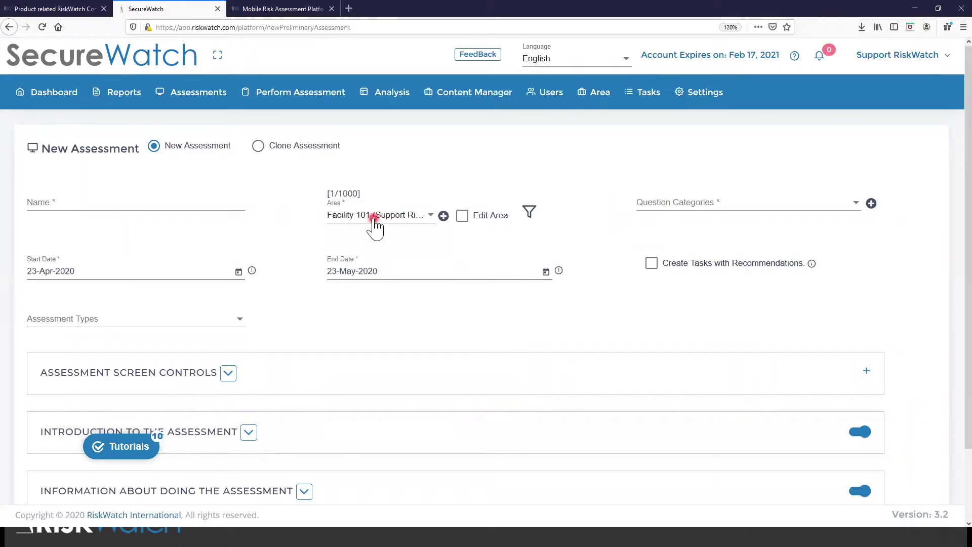
{"action": "left_click", "coordinate": [724, 206]}
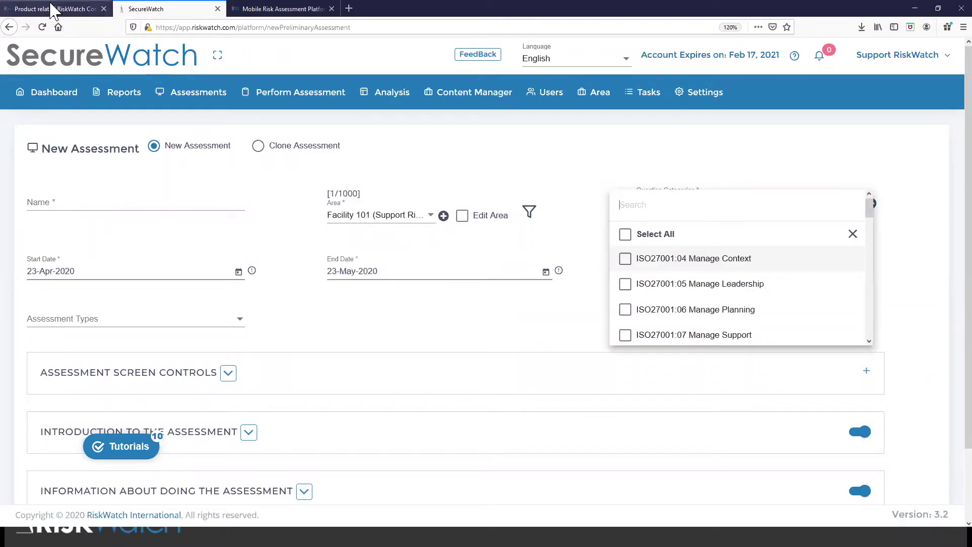
{"action": "left_click", "coordinate": [60, 15]}
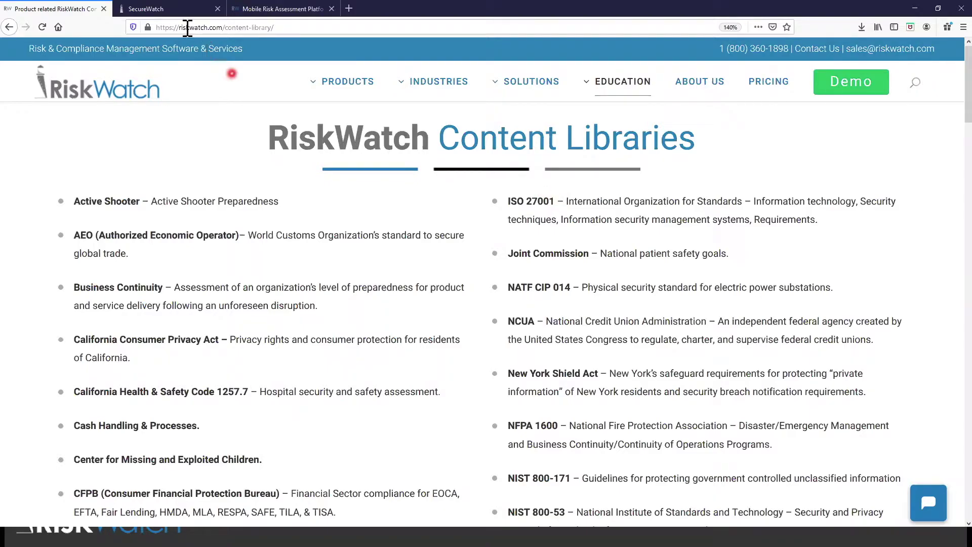
{"action": "left_click", "coordinate": [182, 9]}
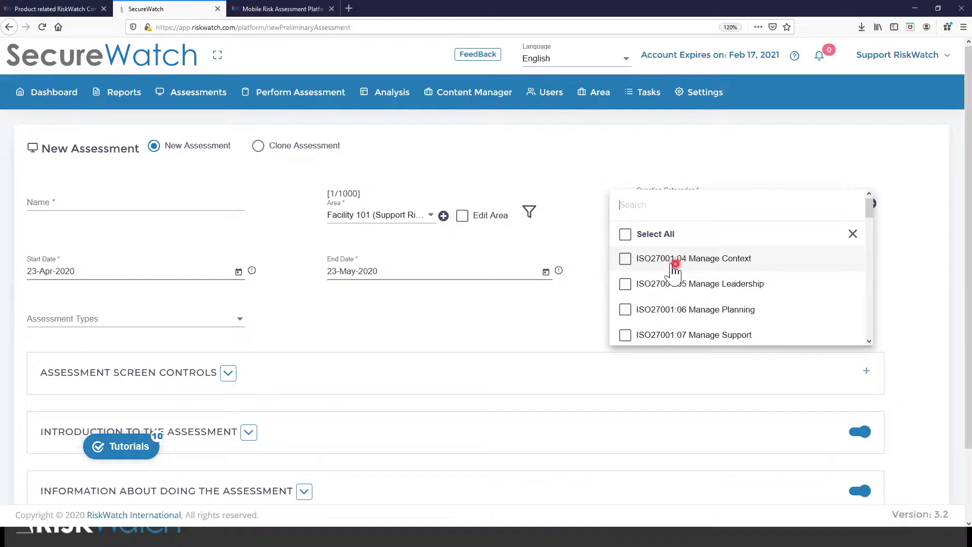
- Select the question categories ISO27001:04 Manage Context, ISO27001:05 Manage Leadership and ISO27001:06 Manage Planning
{"action": "left_click", "coordinate": [626, 262]}
{"action": "left_click", "coordinate": [625, 284]}
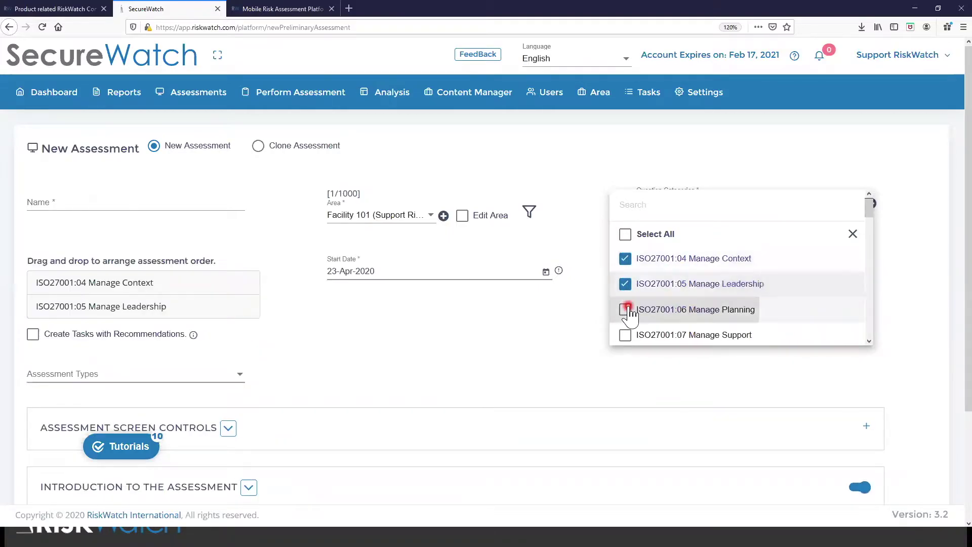
{"action": "left_click", "coordinate": [627, 309]}
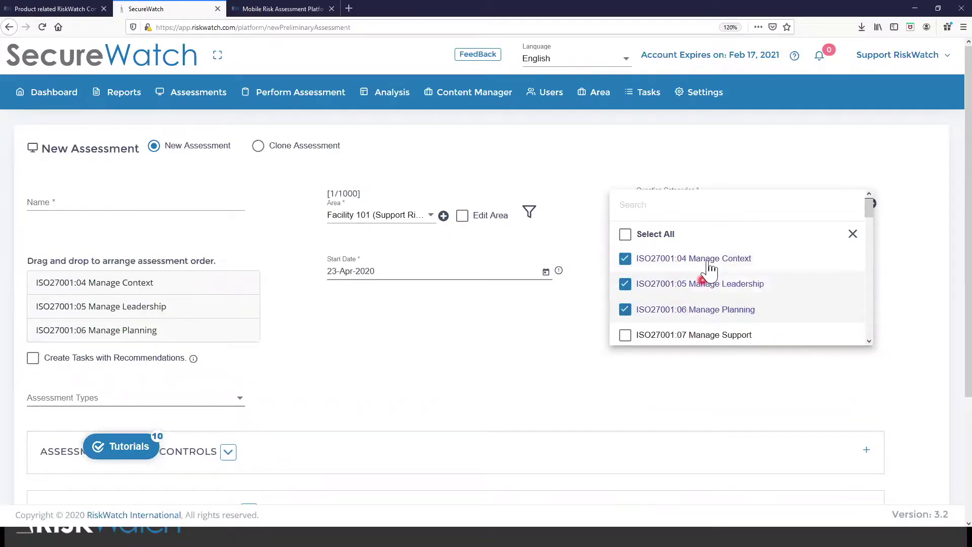
- Look through the remaining ISO27001 categories, search for "NIS" and add the NIST CSF - DETECT (DE) category
{"action": "scroll", "coordinate": [705, 312], "scroll_direction": "down", "scroll_amount": 3}
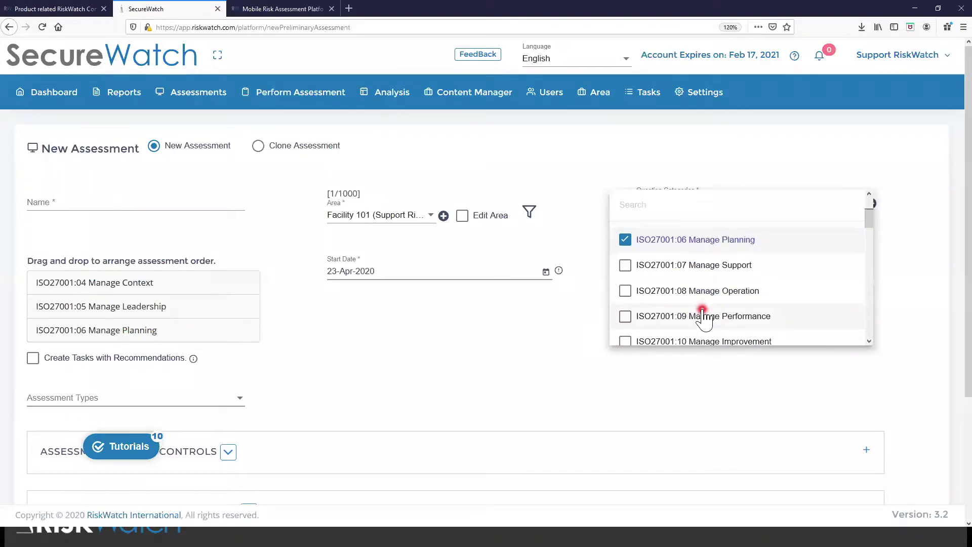
{"action": "scroll", "coordinate": [703, 312], "scroll_direction": "down", "scroll_amount": 5}
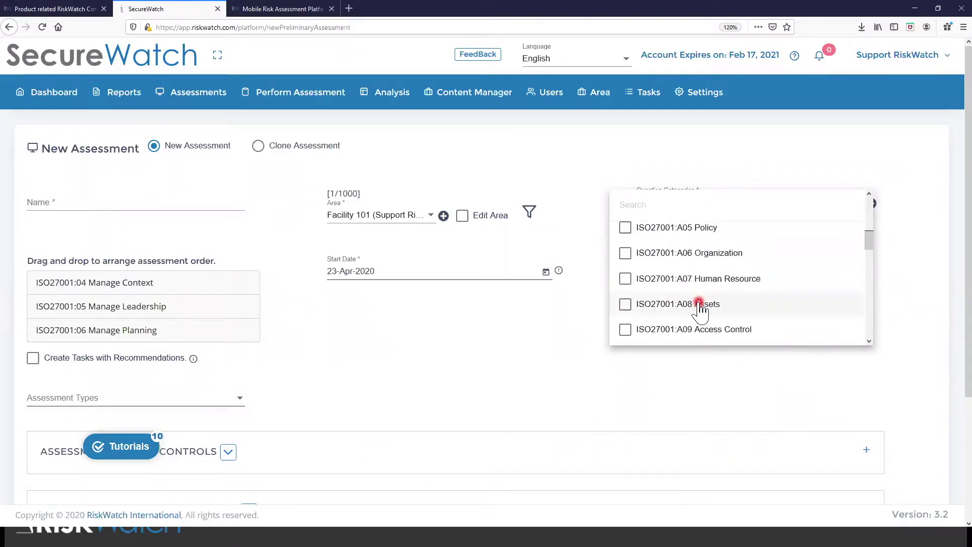
{"action": "scroll", "coordinate": [701, 306], "scroll_direction": "down", "scroll_amount": 6}
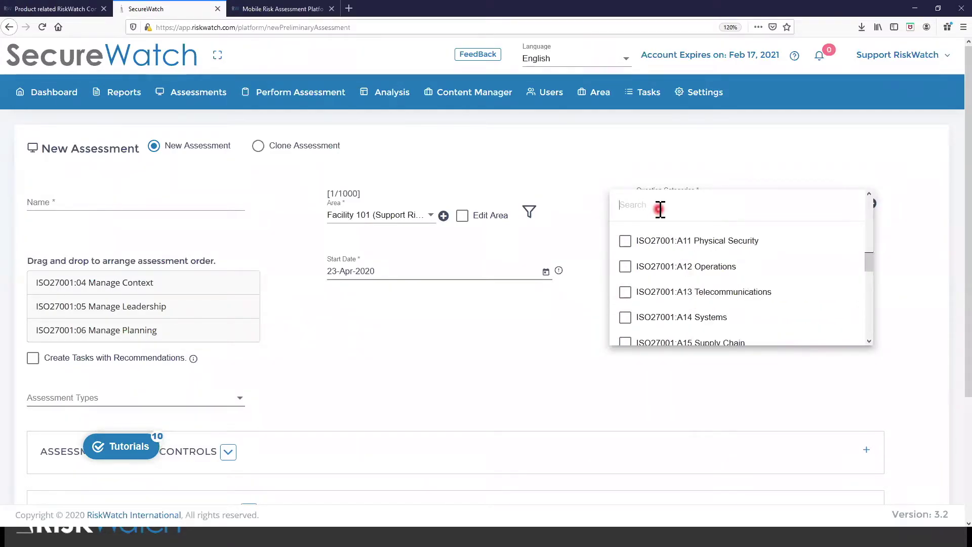
{"action": "type", "text": "NIS"}
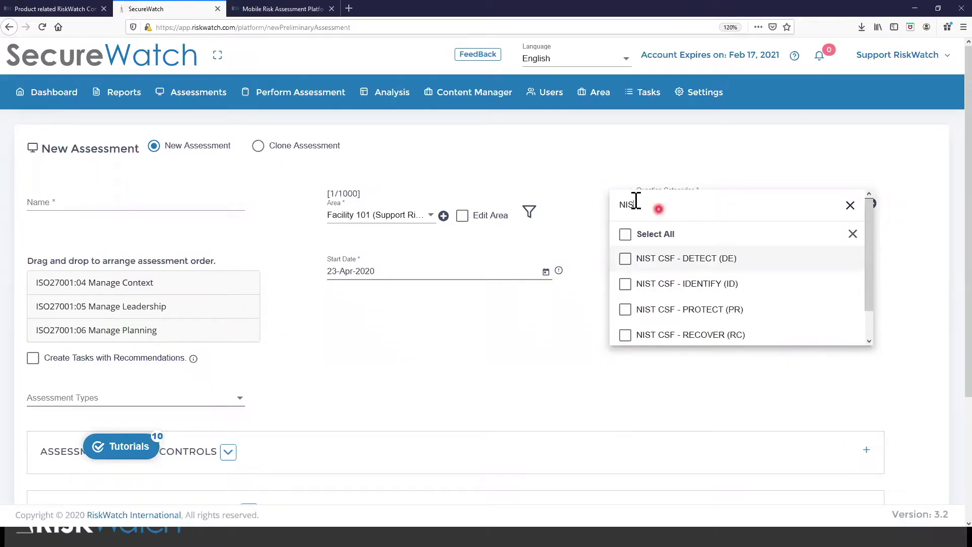
{"action": "left_click", "coordinate": [625, 258]}
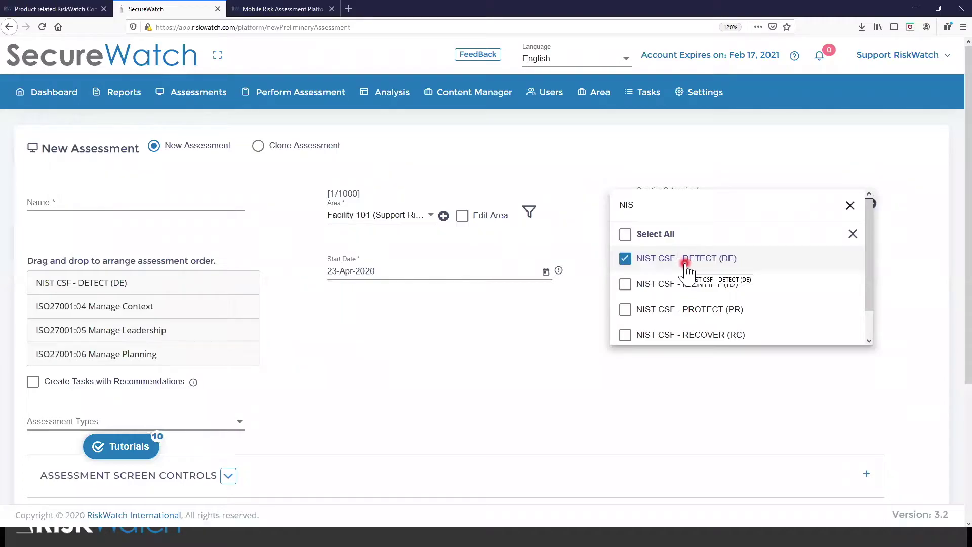
{"action": "scroll", "coordinate": [663, 263], "scroll_direction": "down", "scroll_amount": 1}
- Search the question categories for "PS" and add Intrusion Detection Systems and Crime Prevention Through Environmental Design
{"action": "left_click_drag", "start_coordinate": [646, 204], "coordinate": [614, 207]}
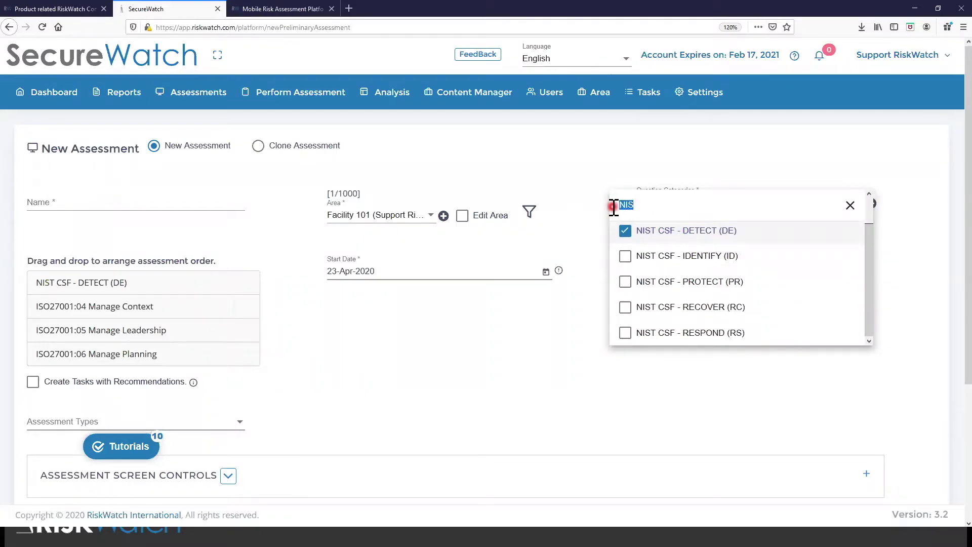
{"action": "type", "text": "PS"}
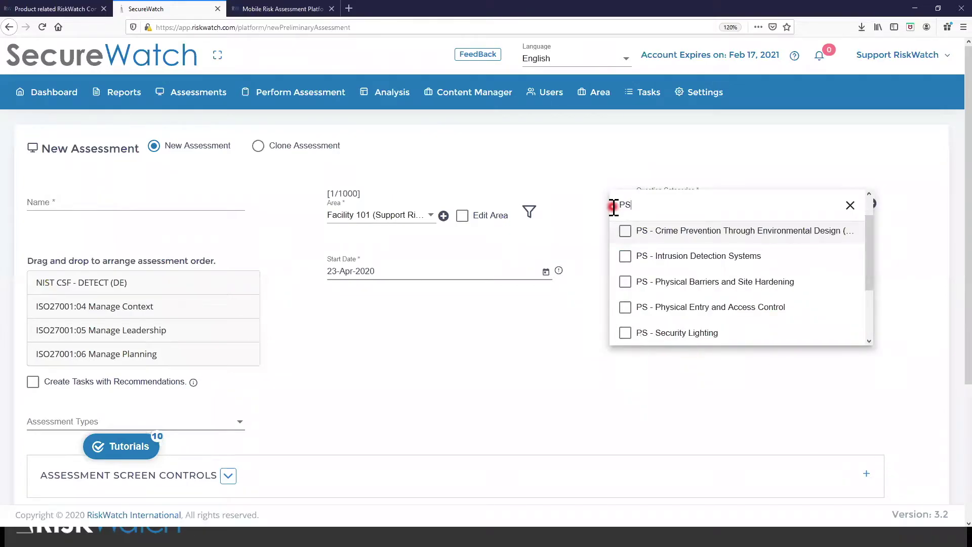
{"action": "left_click", "coordinate": [626, 256]}
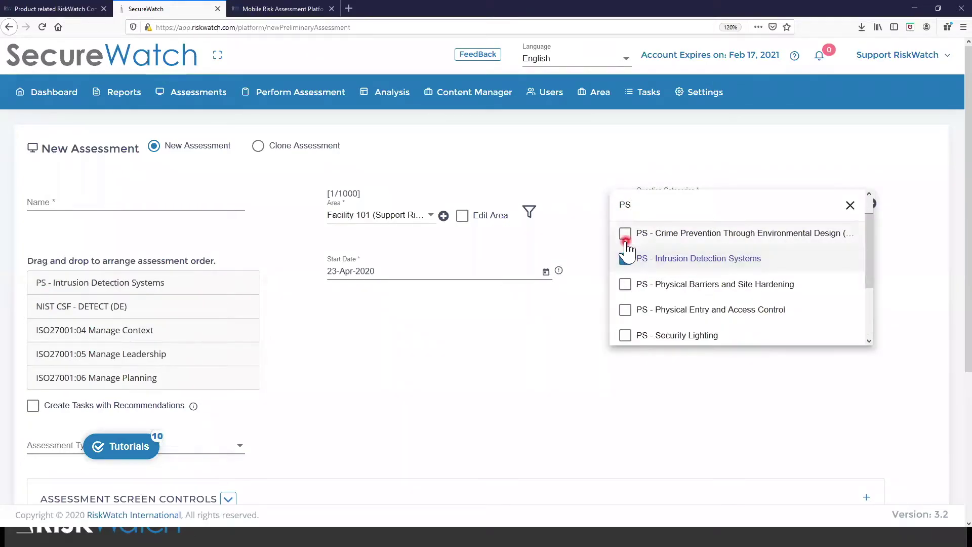
{"action": "left_click", "coordinate": [626, 238]}
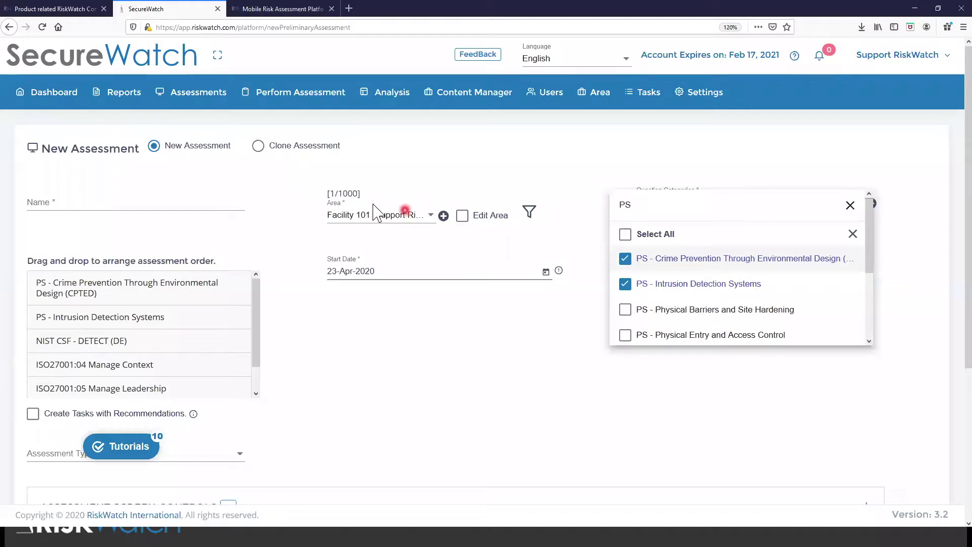
- Name the new assessment "RiskWatch Assessment 202004"
{"action": "left_click", "coordinate": [169, 207]}
{"action": "left_click", "coordinate": [195, 215]}
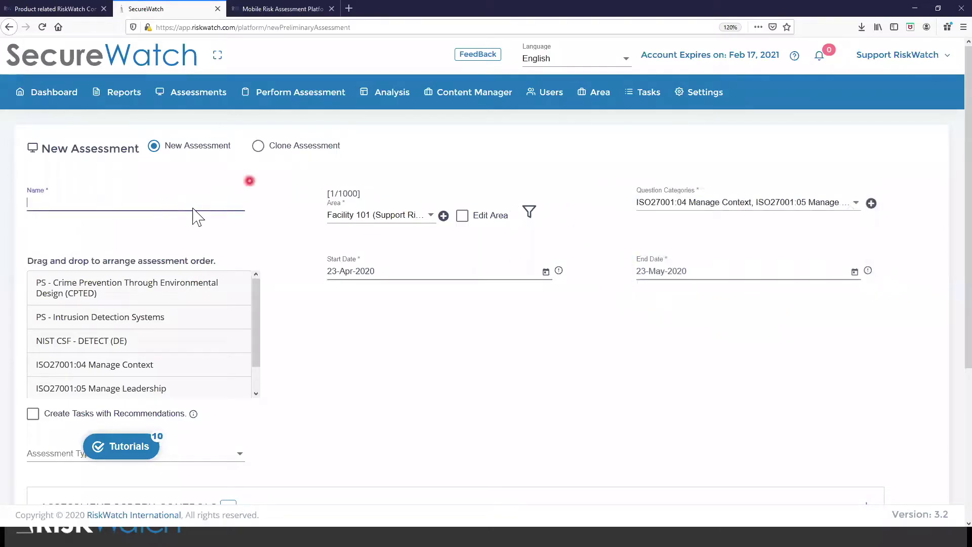
{"action": "type", "text": "Ri"}
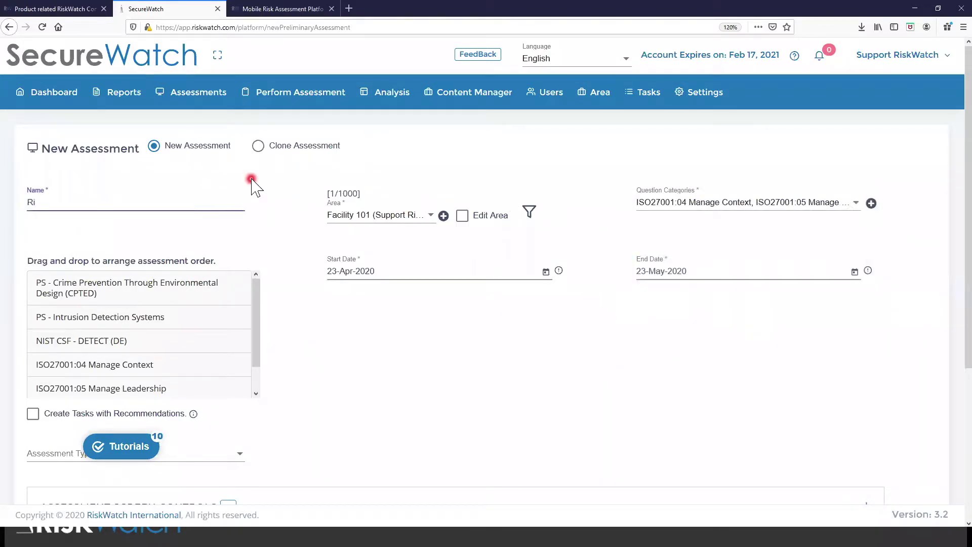
{"action": "type", "text": "skWatch Asse"}
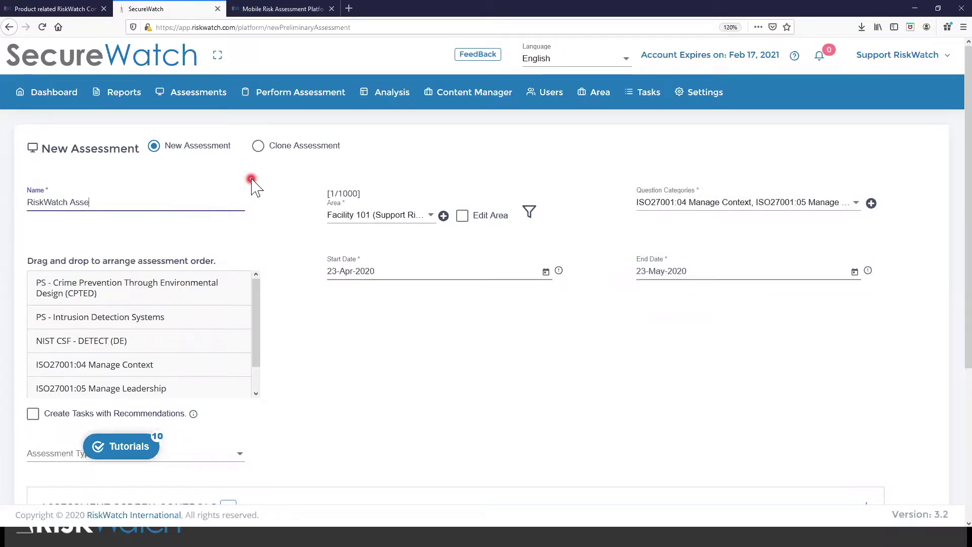
{"action": "type", "text": "ssment 202004"}
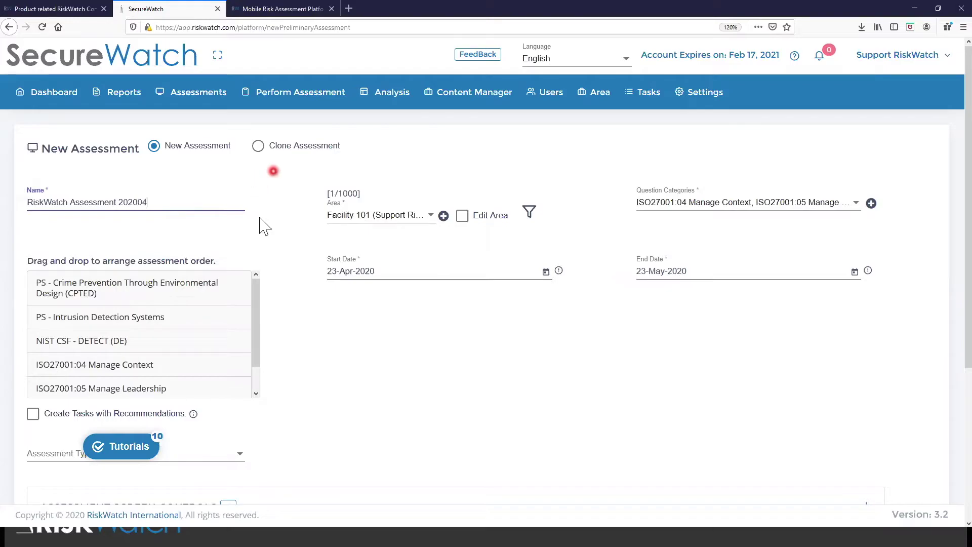
- Check the calendars of the start and end dates, keep both dates, and create the assessment
{"action": "left_click", "coordinate": [342, 277]}
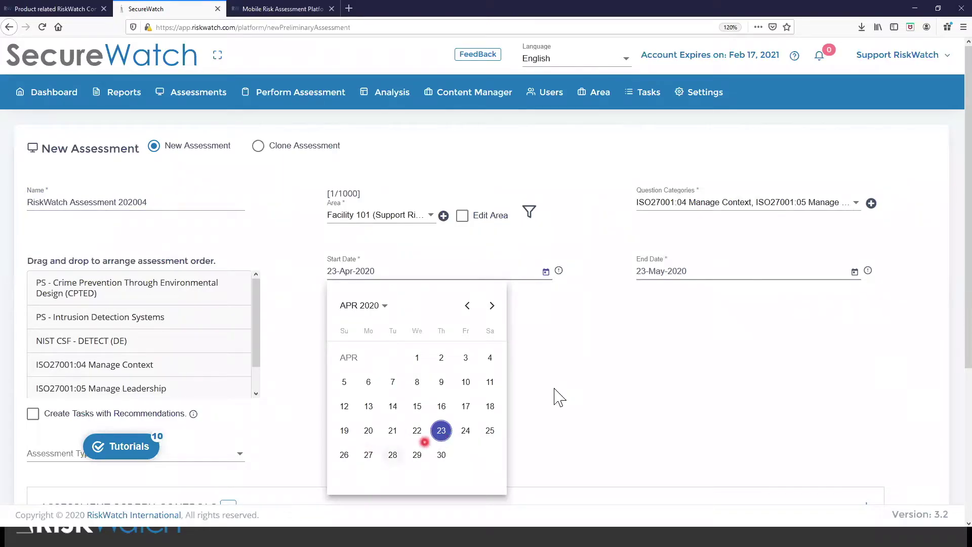
{"action": "left_click", "coordinate": [588, 354]}
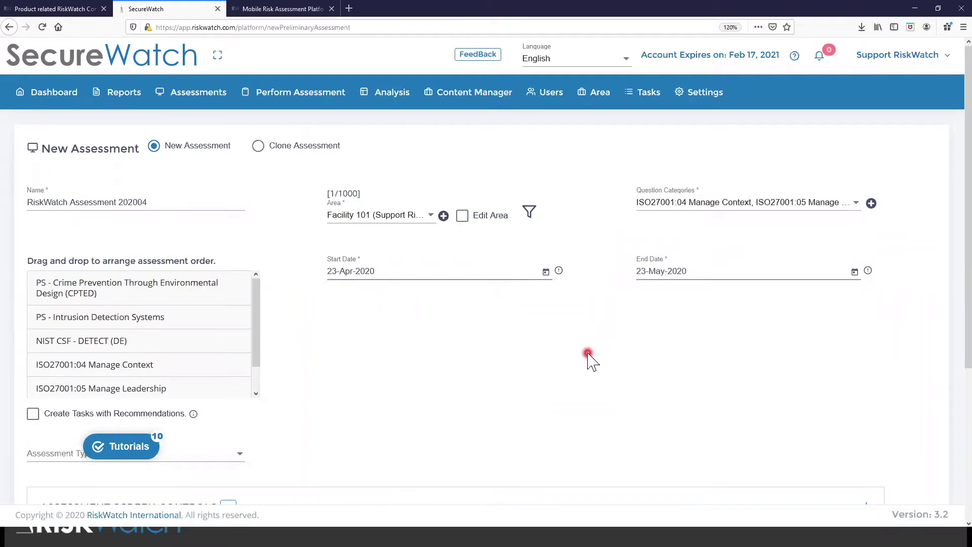
{"action": "left_click", "coordinate": [666, 273]}
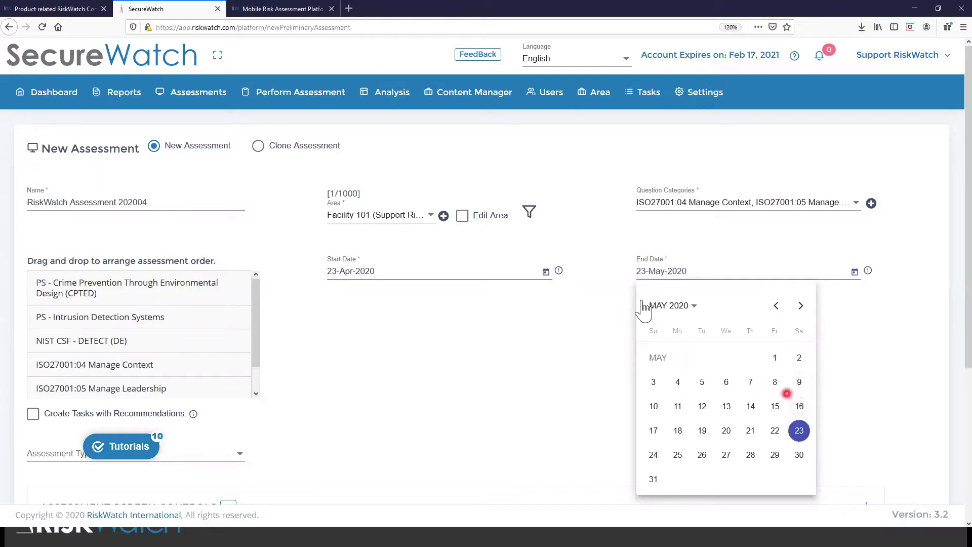
{"action": "left_click", "coordinate": [618, 303]}
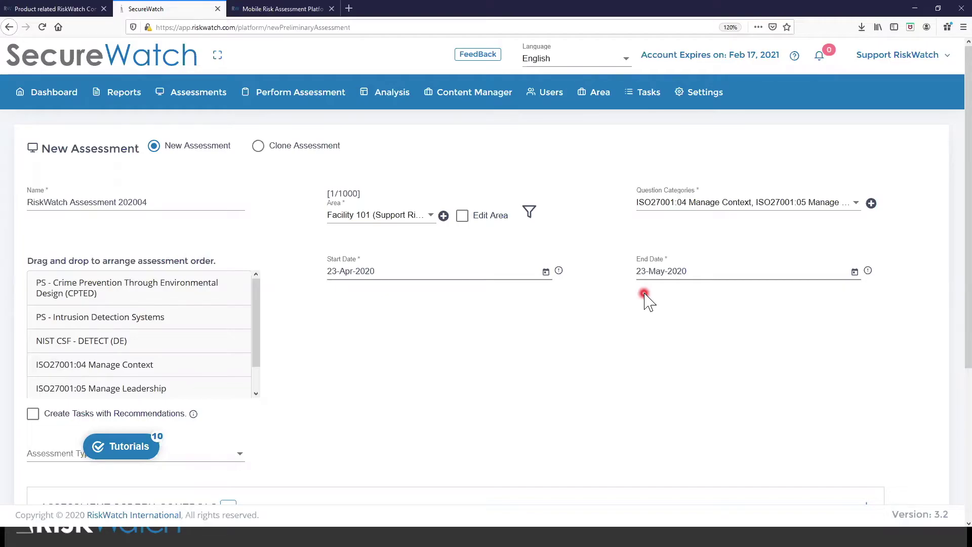
{"action": "scroll", "coordinate": [616, 309], "scroll_direction": "down", "scroll_amount": 5}
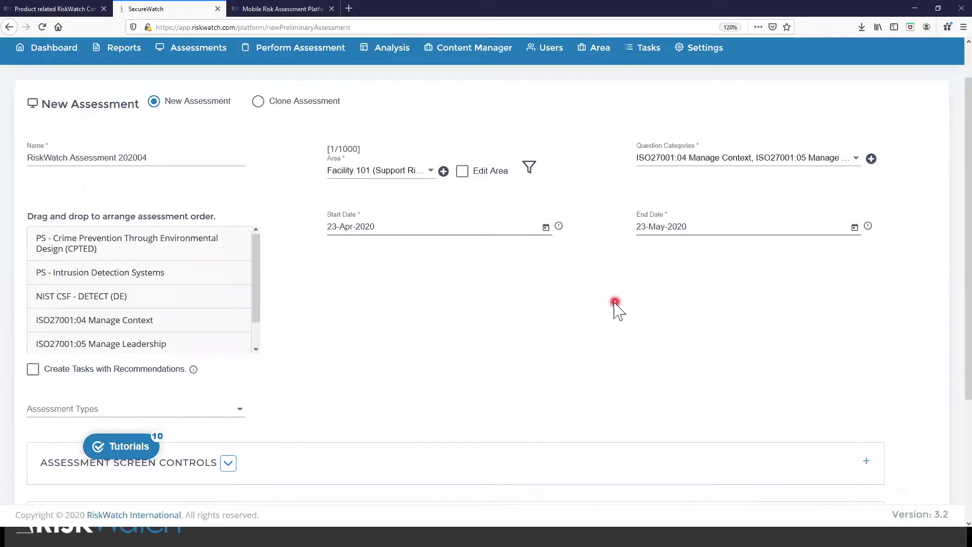
{"action": "left_click", "coordinate": [771, 464]}
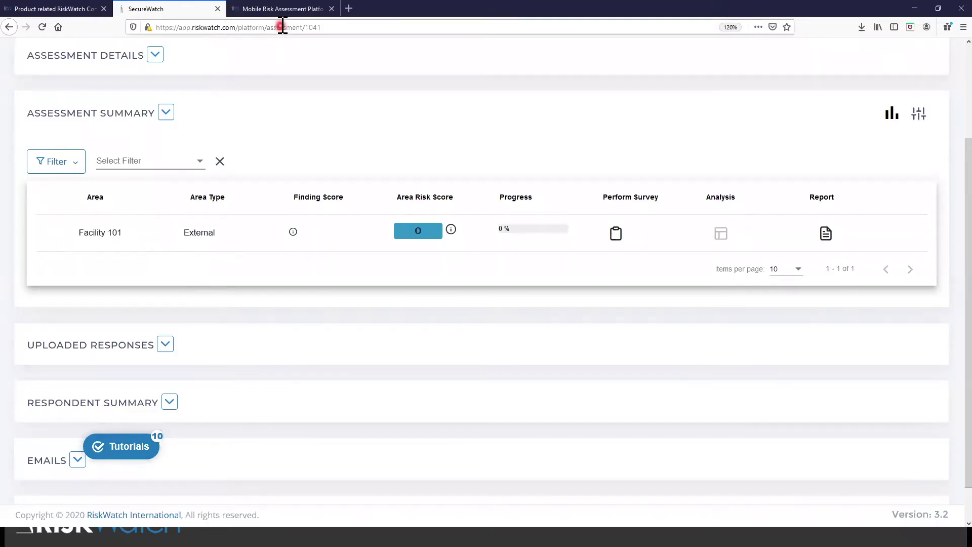
- Consult the RiskWatch mobile app web page and return to the assessment in SecureWatch
{"action": "left_click", "coordinate": [289, 9]}
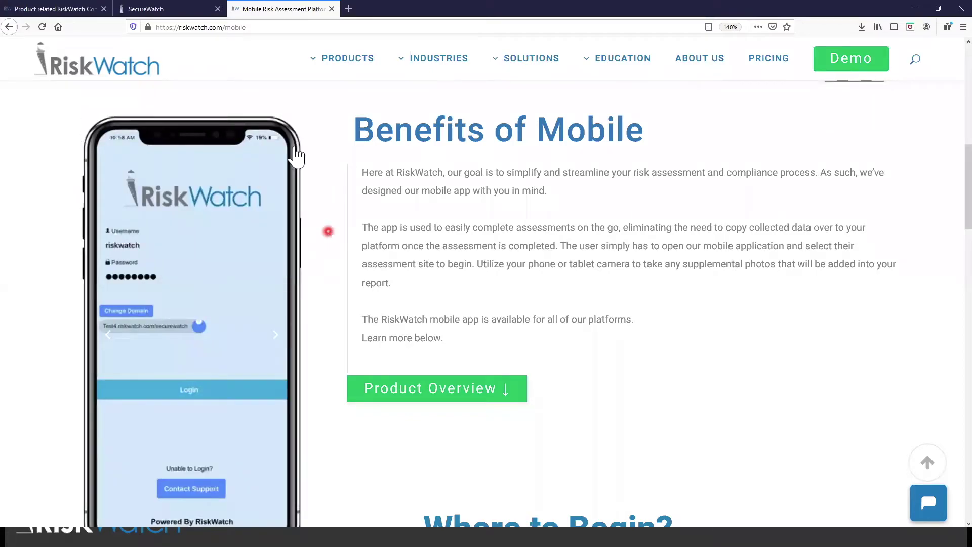
{"action": "left_click", "coordinate": [161, 9]}
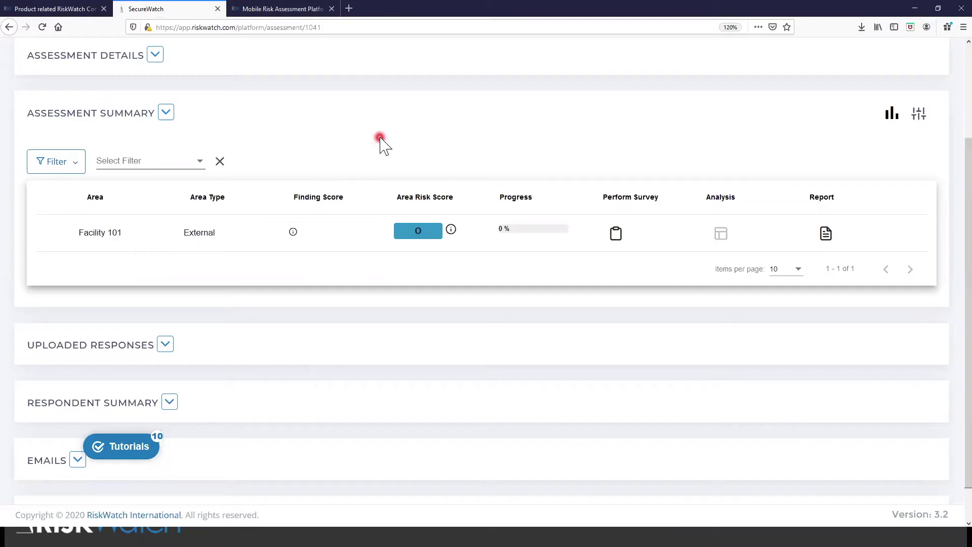
- Open the Facility 101 survey from the assessment summary and reopen it from the list of assessments to perform
{"action": "left_click", "coordinate": [616, 234]}
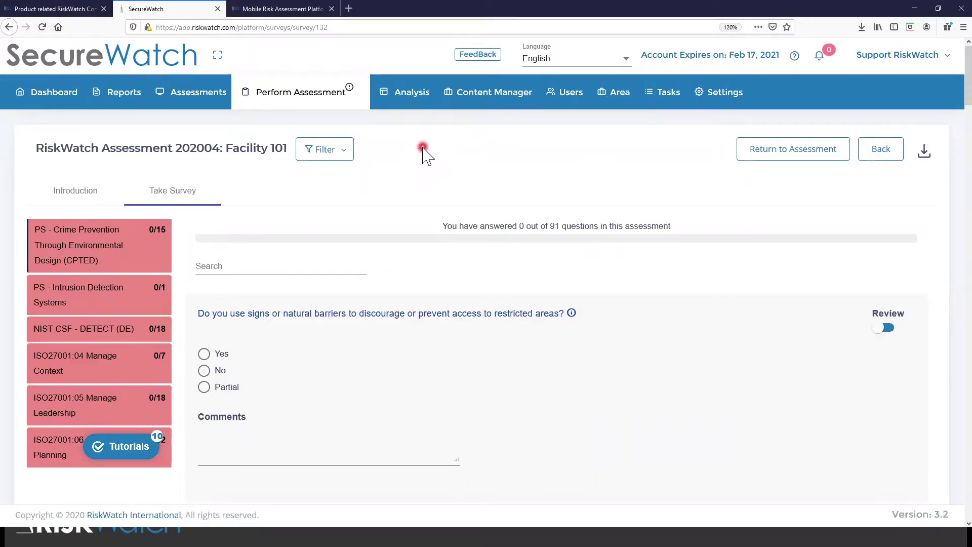
{"action": "left_click", "coordinate": [308, 101]}
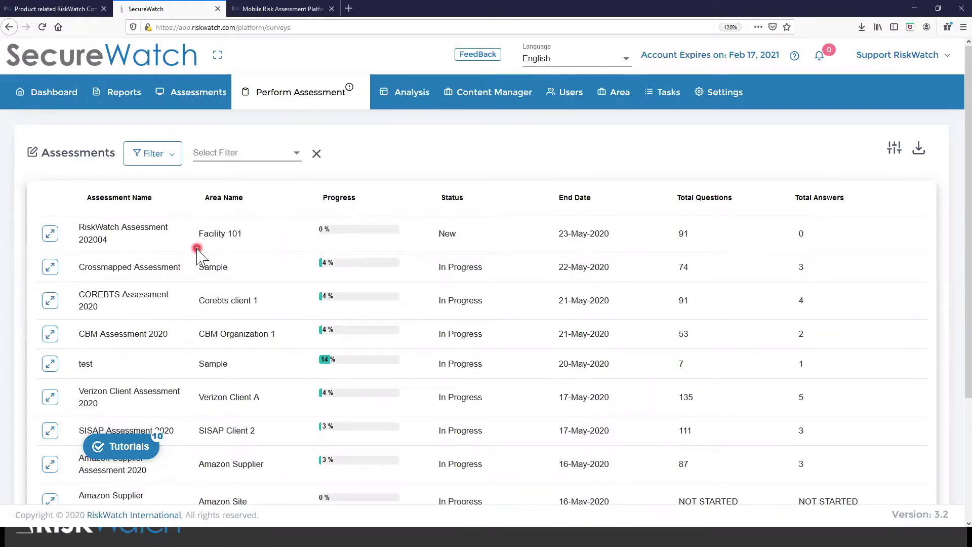
{"action": "left_click", "coordinate": [50, 236]}
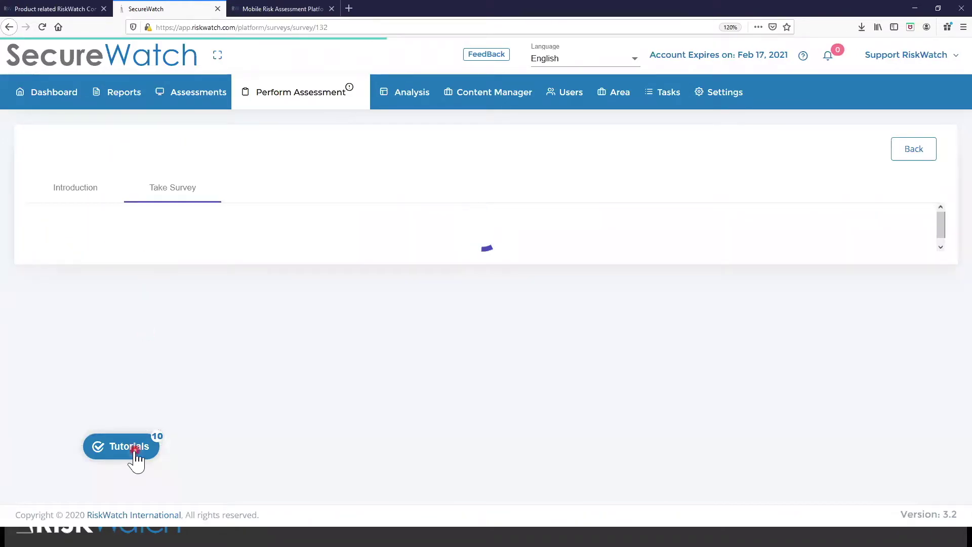
- View the Assessment Tutorials list and examine the survey's question categories and the first CPTED question
{"action": "left_click", "coordinate": [133, 452]}
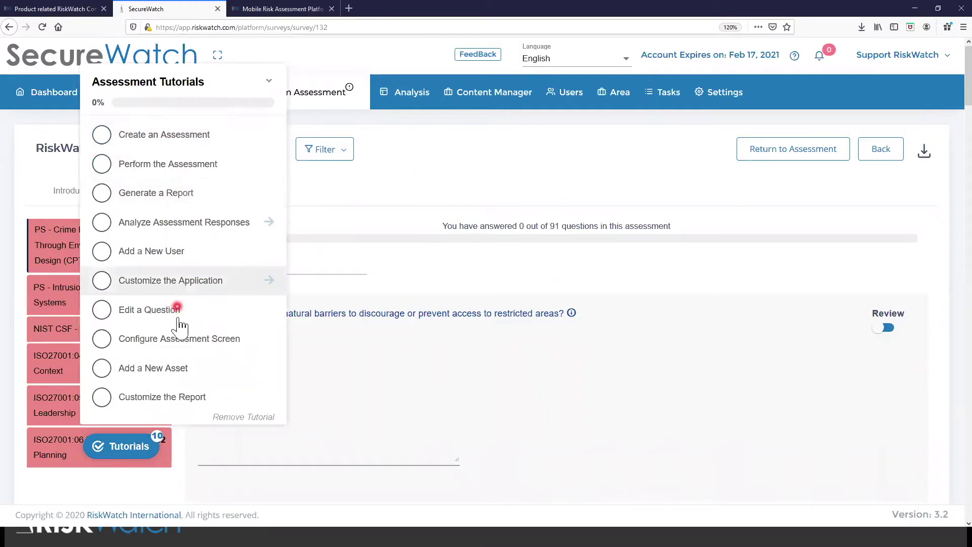
{"action": "left_click", "coordinate": [270, 82]}
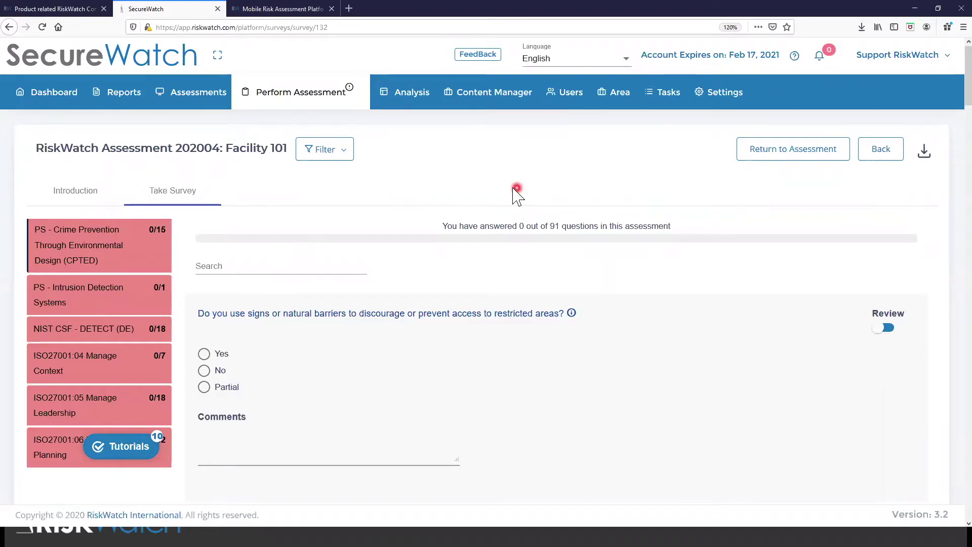
{"action": "left_click", "coordinate": [65, 224]}
{"action": "left_click", "coordinate": [38, 244]}
{"action": "left_click", "coordinate": [40, 258]}
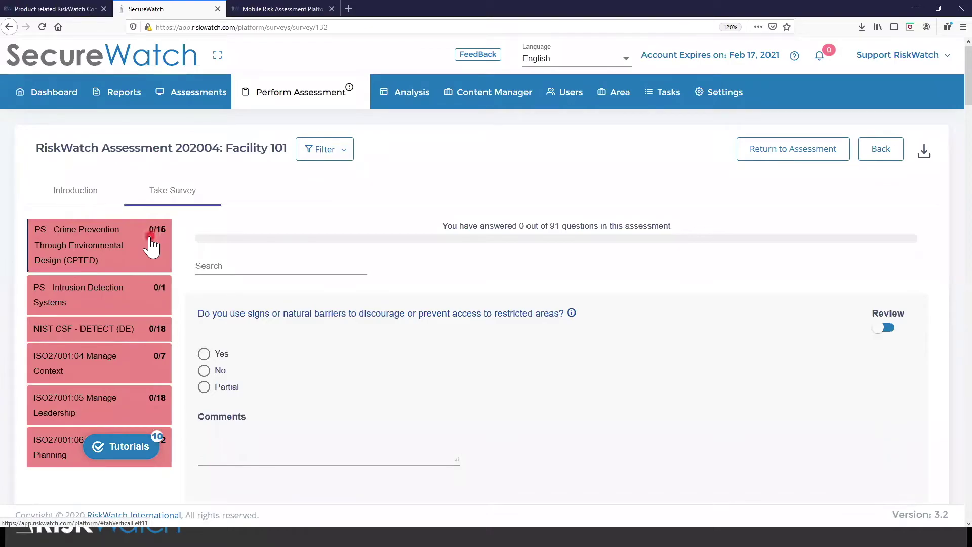
{"action": "left_click_drag", "start_coordinate": [202, 315], "coordinate": [562, 314]}
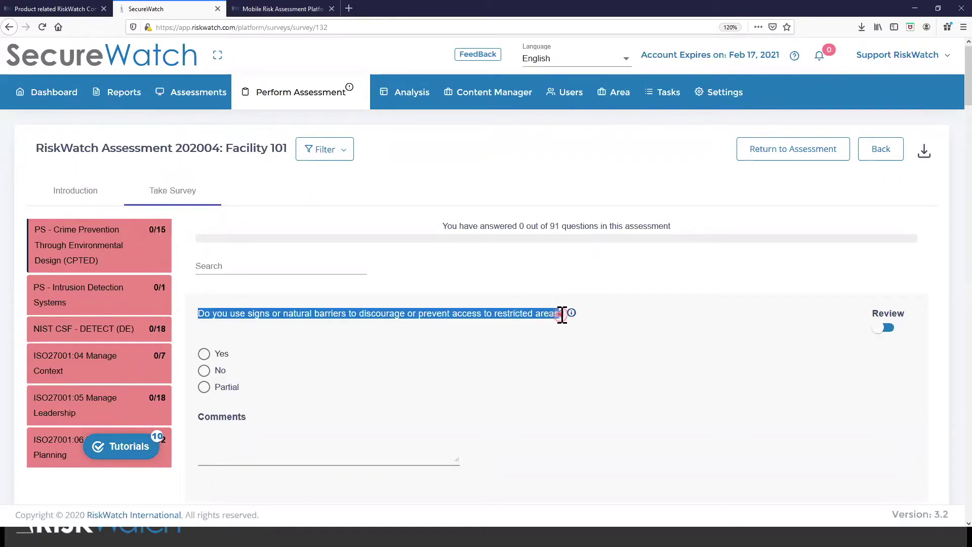
{"action": "left_click", "coordinate": [480, 314]}
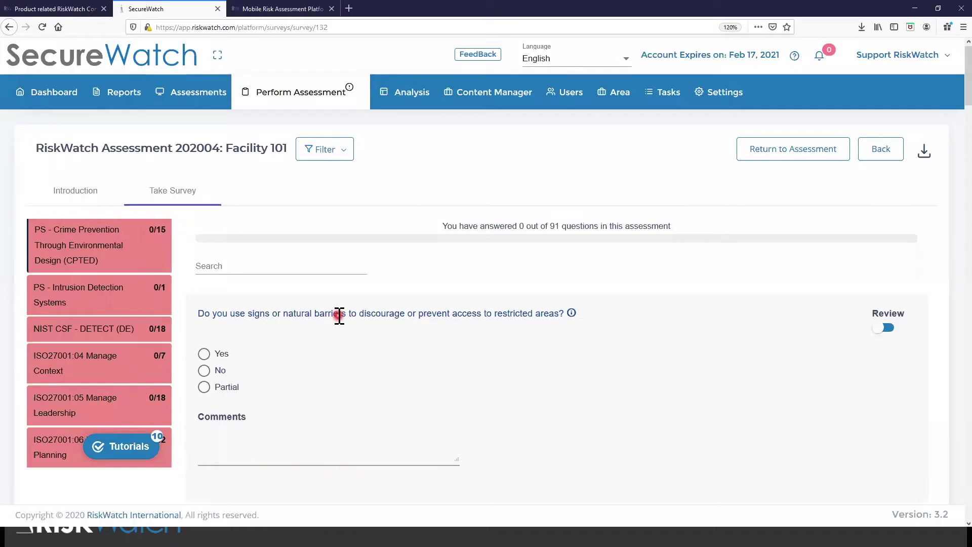
- Answer the question on signs or natural barriers with Yes and change the answer to No
{"action": "scroll", "coordinate": [324, 329], "scroll_direction": "down", "scroll_amount": 2}
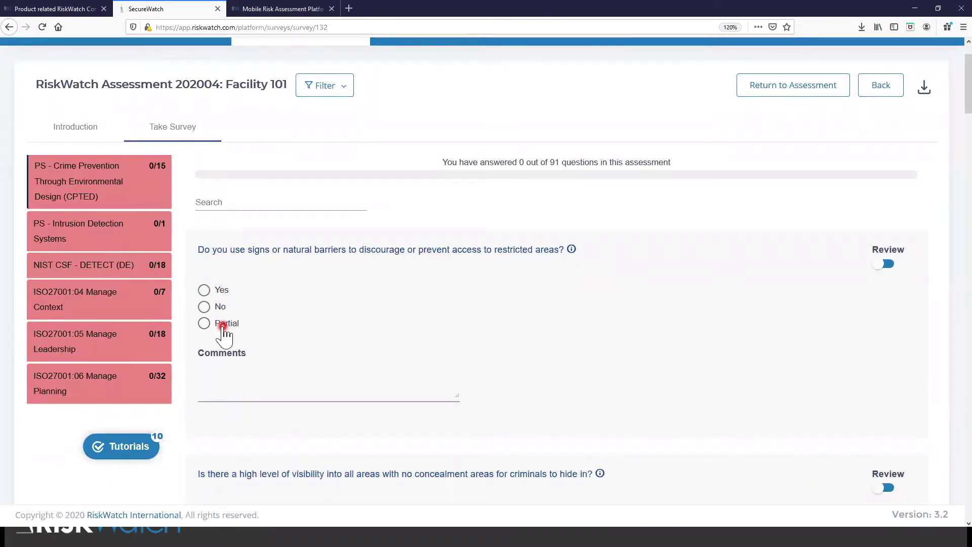
{"action": "left_click", "coordinate": [222, 292]}
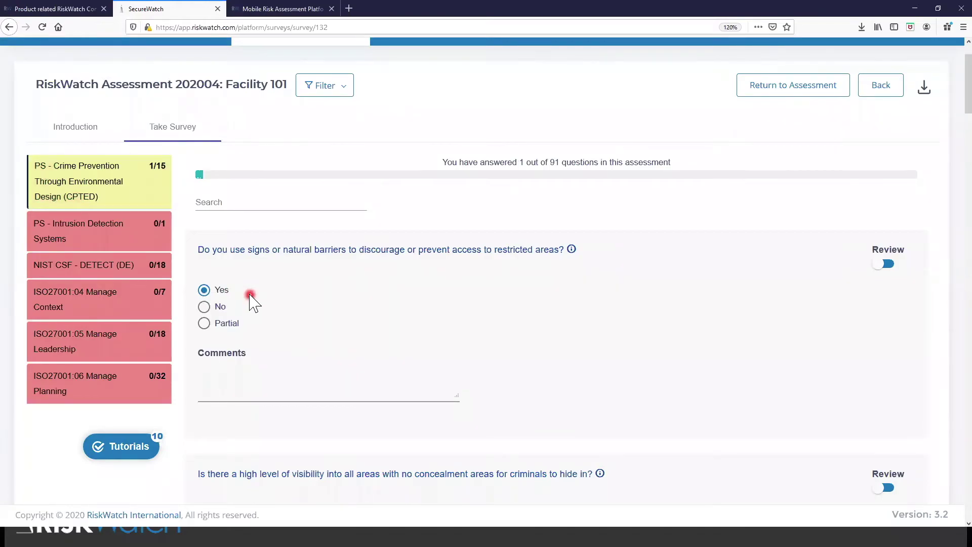
{"action": "left_click", "coordinate": [207, 307]}
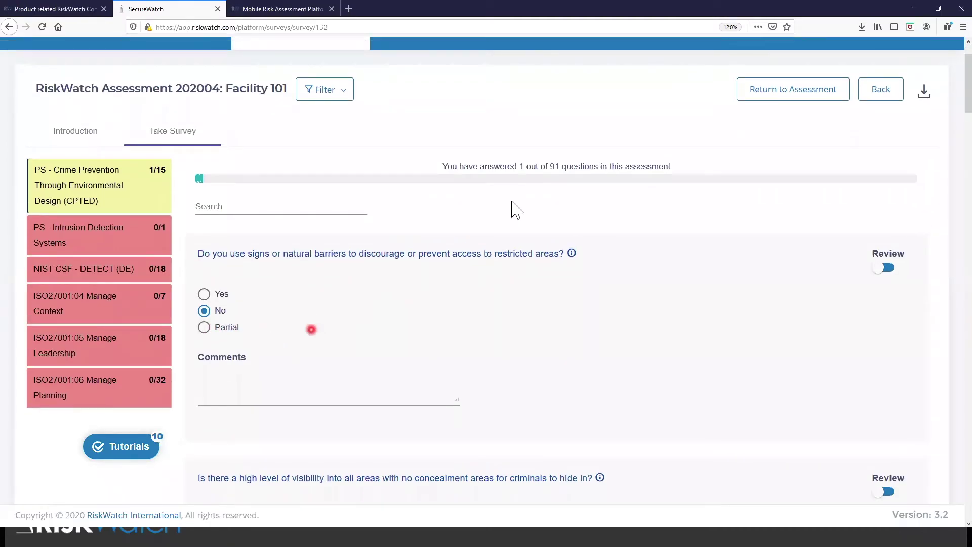
- Look over the Content Manager options, including Response Manager, and return to the survey without opening any
{"action": "scroll", "coordinate": [512, 211], "scroll_direction": "up", "scroll_amount": 2}
{"action": "left_click", "coordinate": [488, 97]}
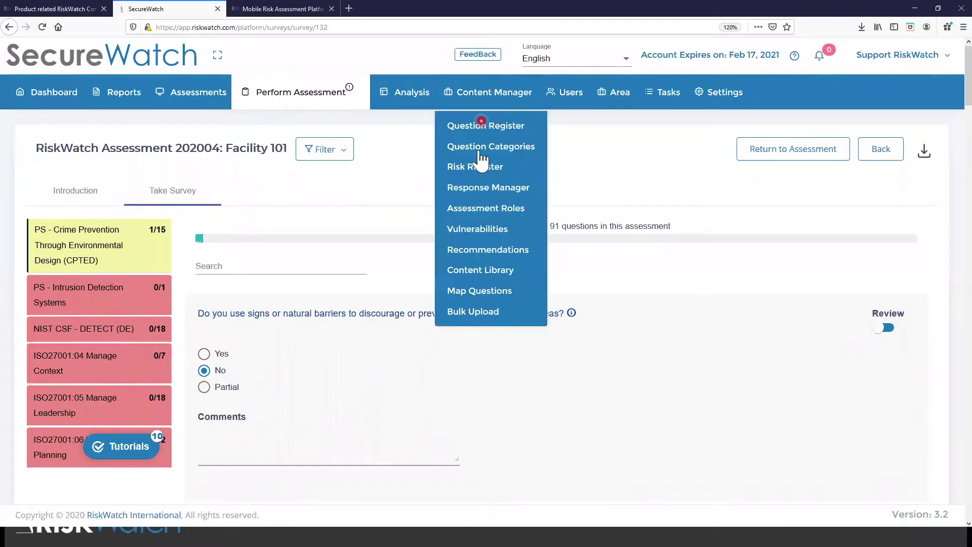
{"action": "left_click", "coordinate": [481, 186]}
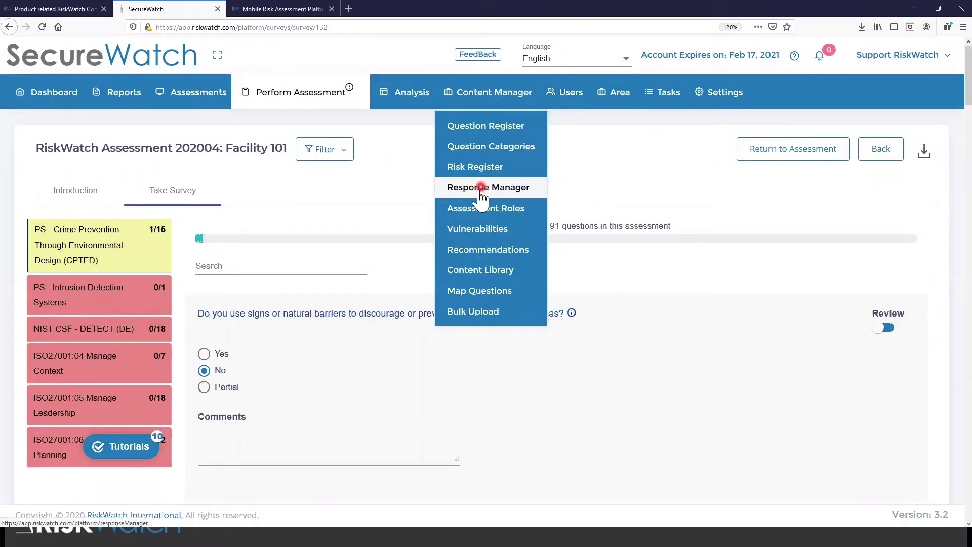
{"action": "left_click", "coordinate": [400, 195]}
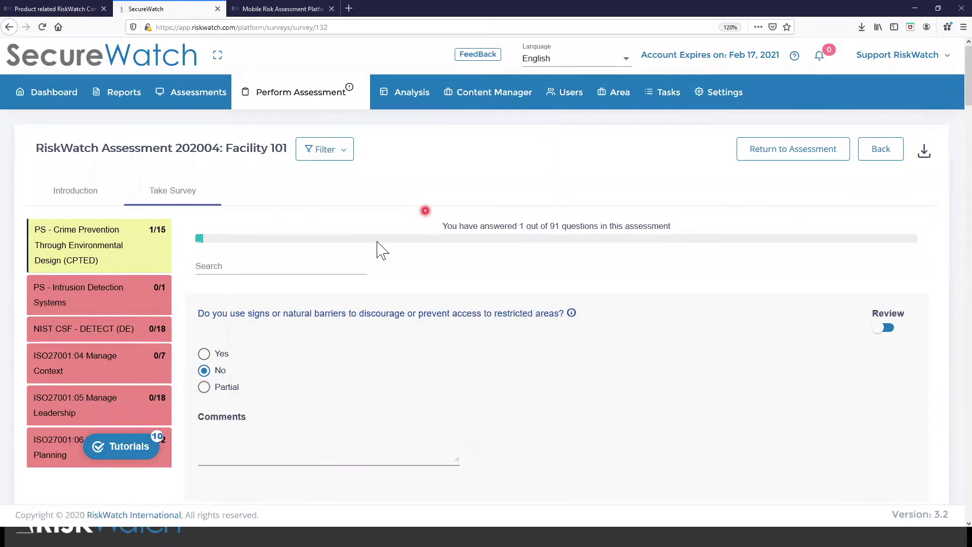
- Open the PS - Intrusion Detection Systems category and answer Yes to whether an Intrusion Detection System is in place
{"action": "scroll", "coordinate": [364, 258], "scroll_direction": "down", "scroll_amount": 2}
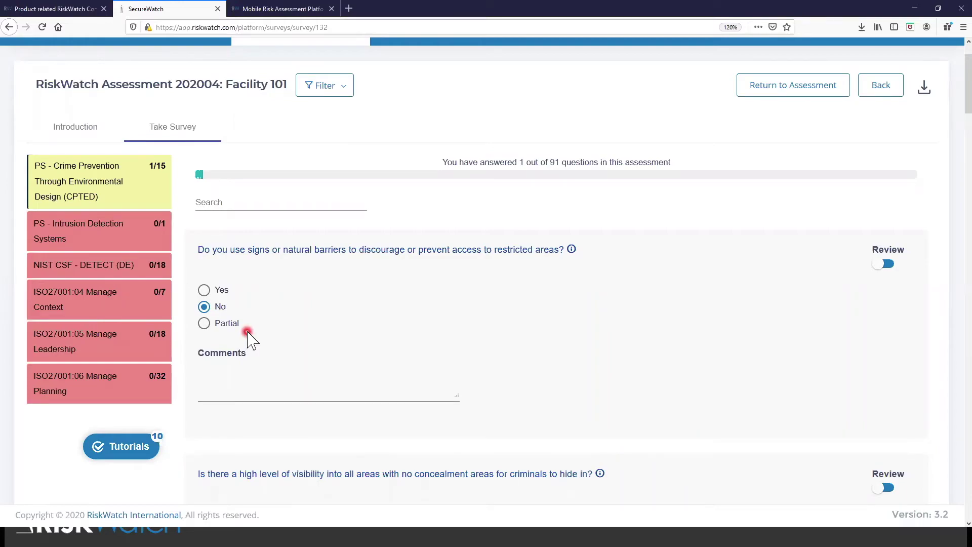
{"action": "left_click", "coordinate": [125, 242]}
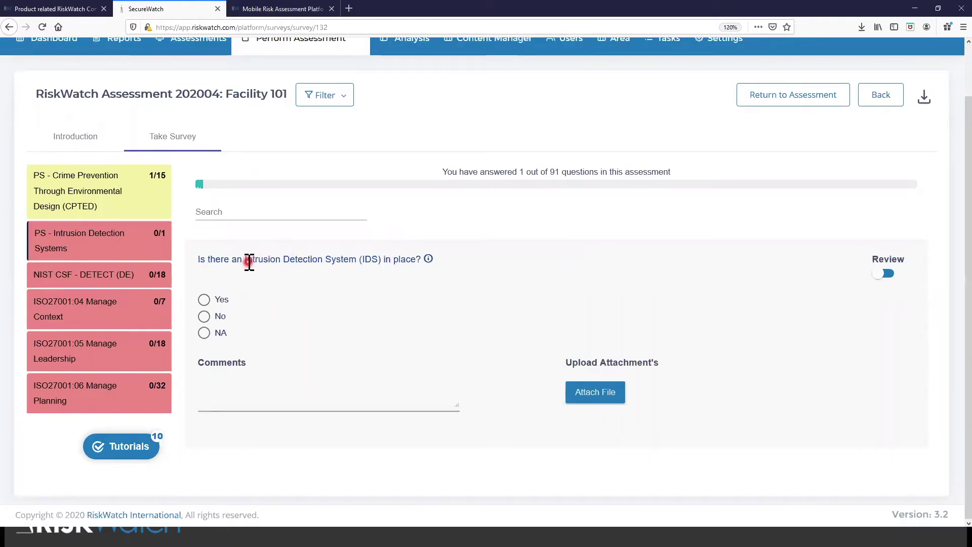
{"action": "left_click_drag", "start_coordinate": [247, 259], "coordinate": [358, 265]}
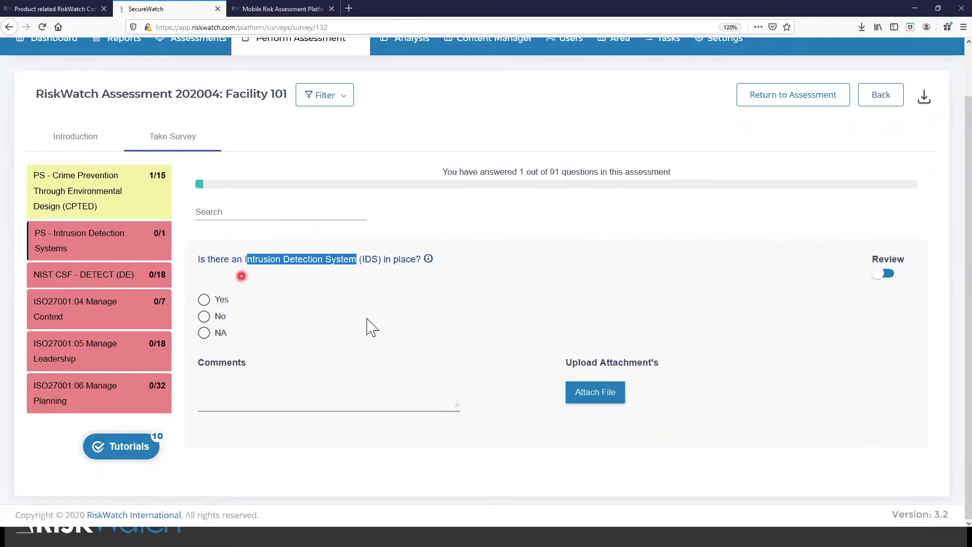
{"action": "left_click", "coordinate": [206, 301]}
{"action": "scroll", "coordinate": [304, 301], "scroll_direction": "down", "scroll_amount": 1}
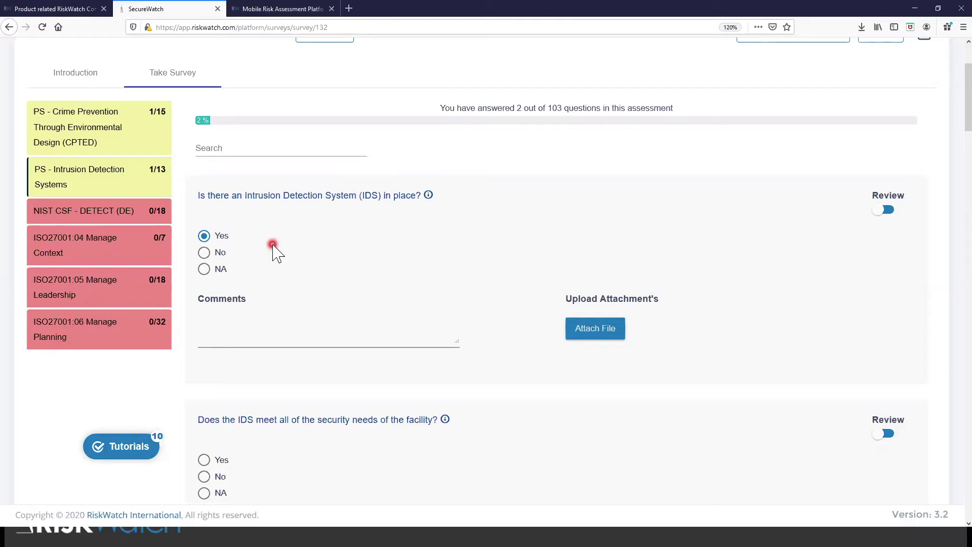
- Answer No to the IDS meeting all security needs and Yes to it working harmoniously with other systems
{"action": "scroll", "coordinate": [273, 253], "scroll_direction": "down", "scroll_amount": 2}
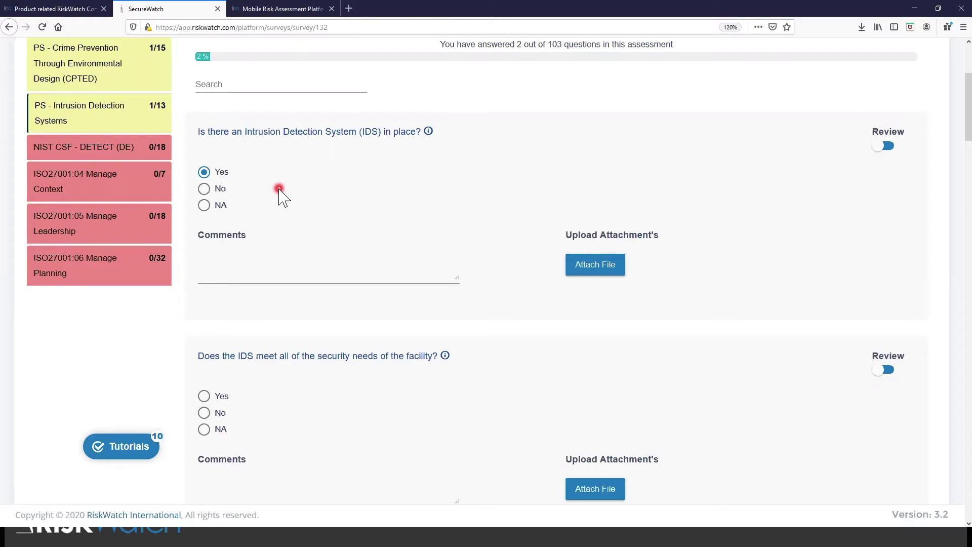
{"action": "scroll", "coordinate": [272, 293], "scroll_direction": "down", "scroll_amount": 1}
{"action": "left_click", "coordinate": [203, 341]}
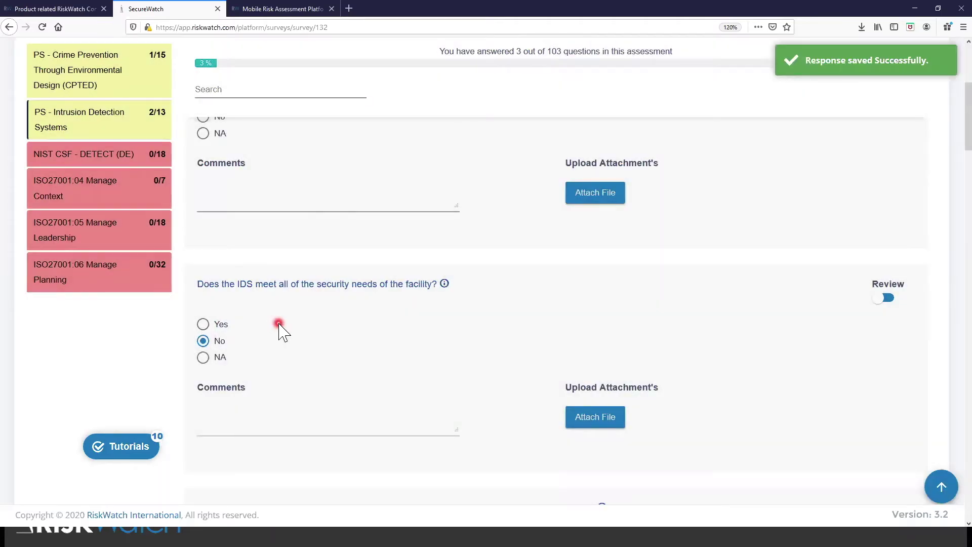
{"action": "scroll", "coordinate": [276, 336], "scroll_direction": "down", "scroll_amount": 1}
{"action": "scroll", "coordinate": [276, 337], "scroll_direction": "down", "scroll_amount": 2}
{"action": "left_click", "coordinate": [203, 356]}
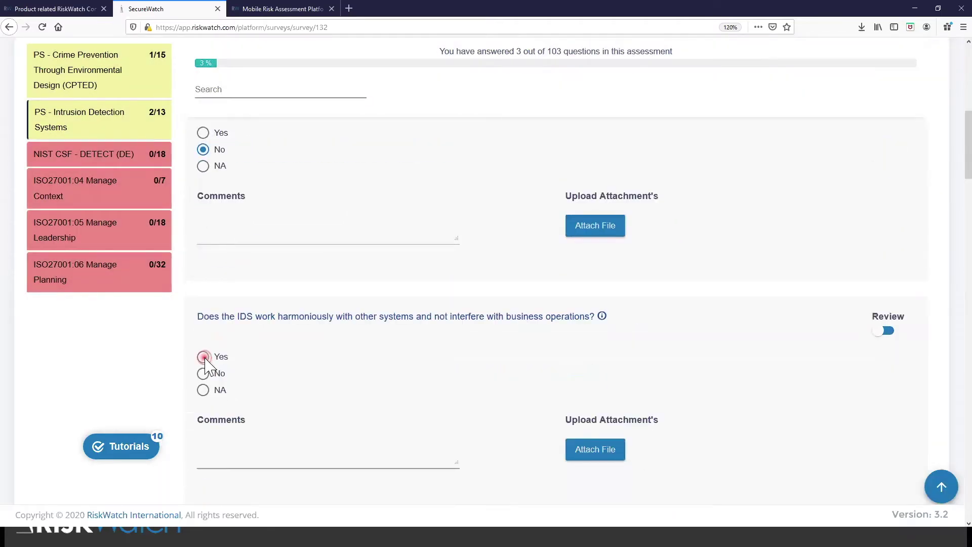
- Enter the comment "asdf" for the question on the IDS working harmoniously with other systems
{"action": "scroll", "coordinate": [343, 352], "scroll_direction": "down", "scroll_amount": 2}
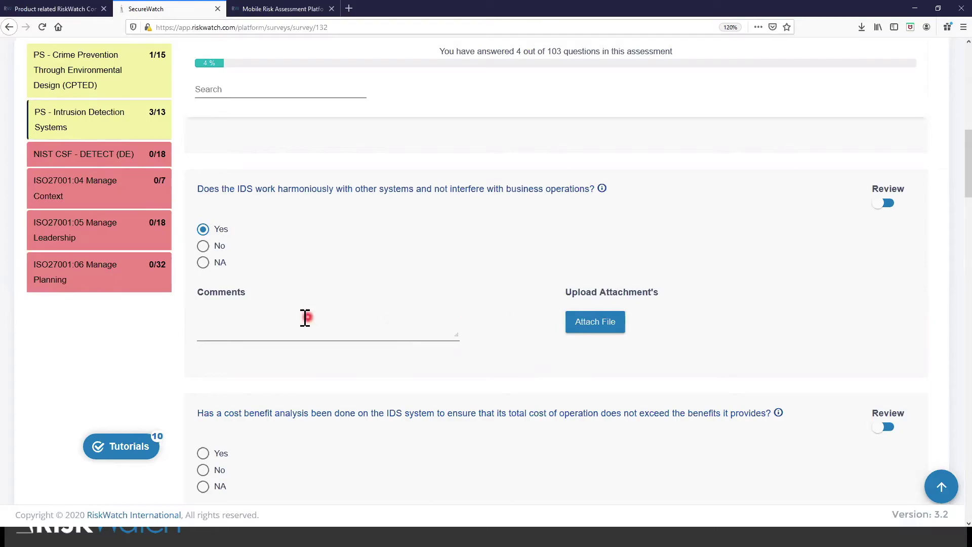
{"action": "left_click", "coordinate": [224, 329]}
{"action": "type", "text": "asdf"}
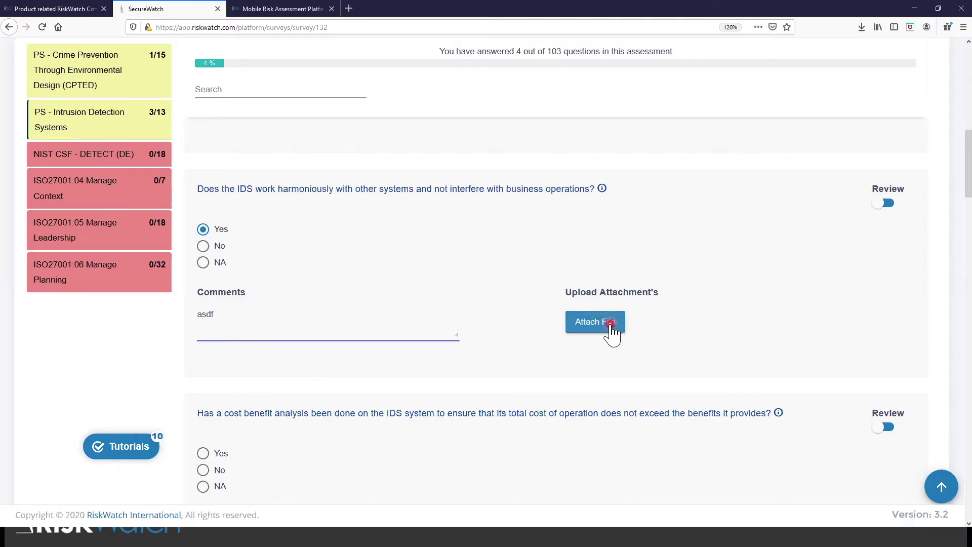
- Change the answer to No for the question on whether an Intrusion Detection System is in place
{"action": "scroll", "coordinate": [494, 314], "scroll_direction": "up", "scroll_amount": 7}
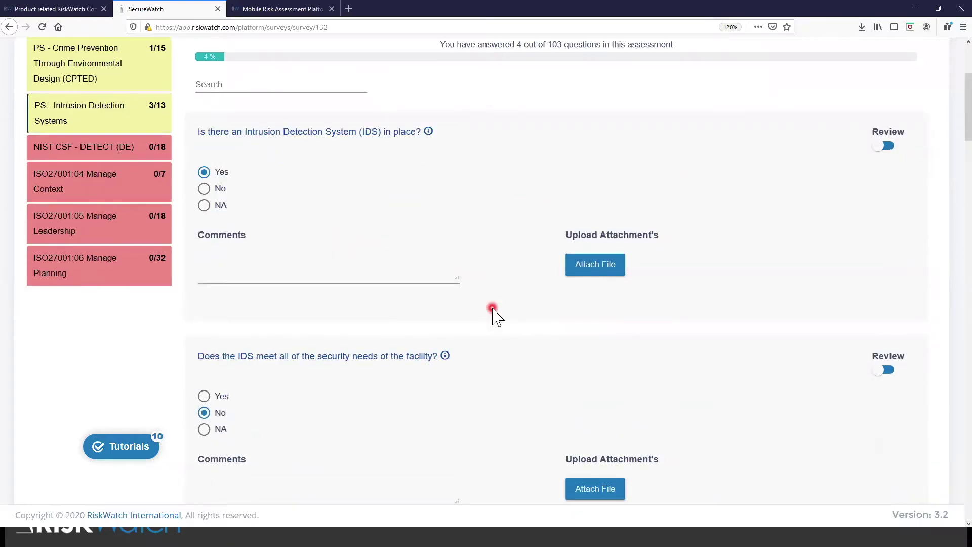
{"action": "scroll", "coordinate": [494, 314], "scroll_direction": "up", "scroll_amount": 3}
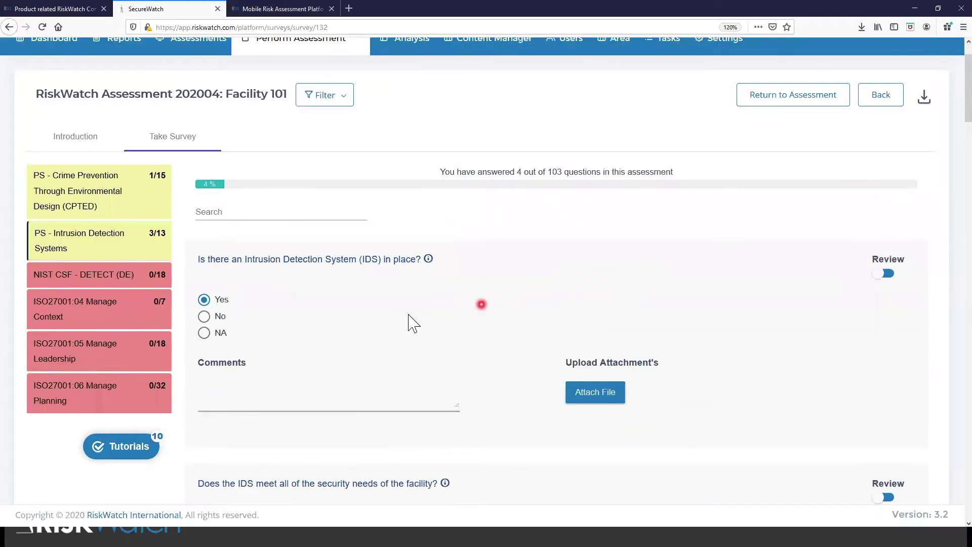
{"action": "left_click", "coordinate": [205, 316]}
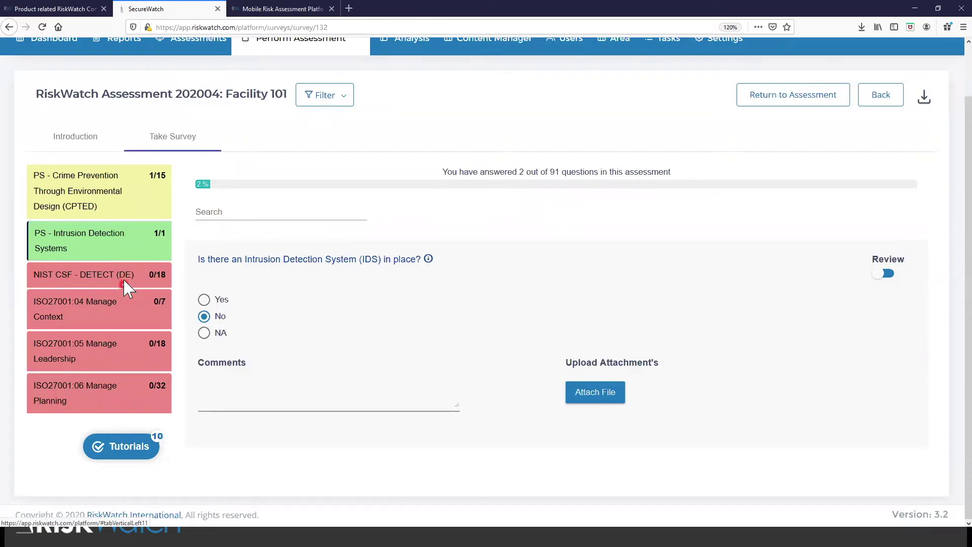
- Open the ISO27001:04 Manage Context category and answer Yes to the organization's external and internal issues being identified
{"action": "left_click", "coordinate": [120, 304]}
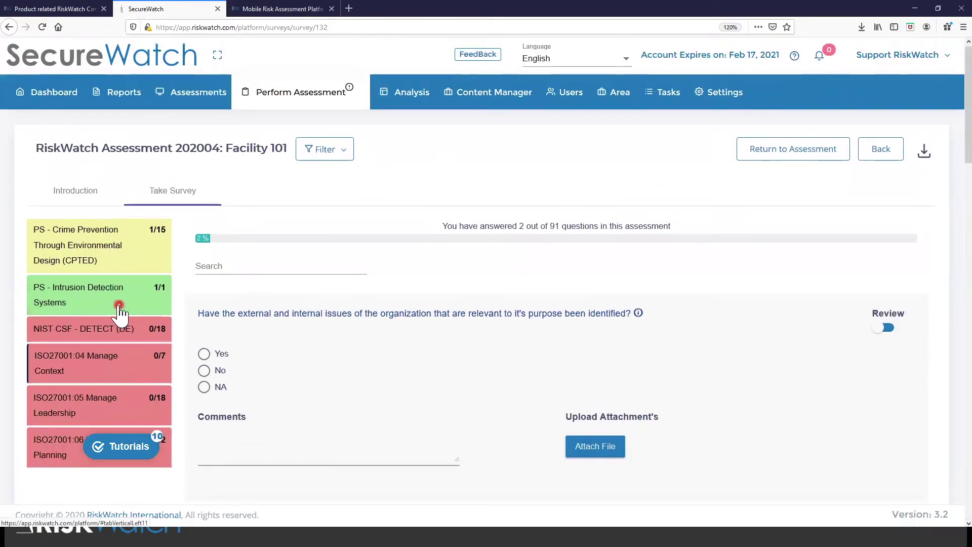
{"action": "left_click", "coordinate": [204, 354]}
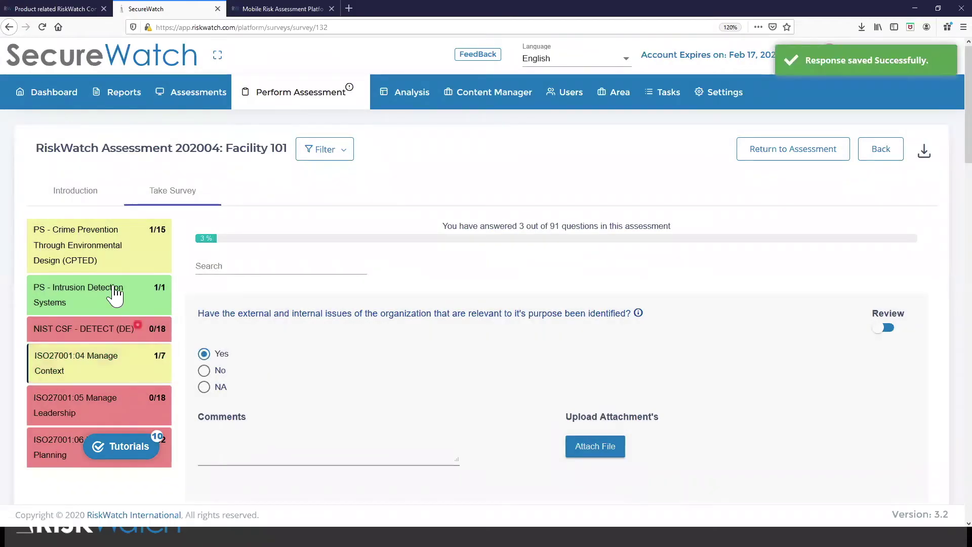
{"action": "left_click", "coordinate": [124, 364]}
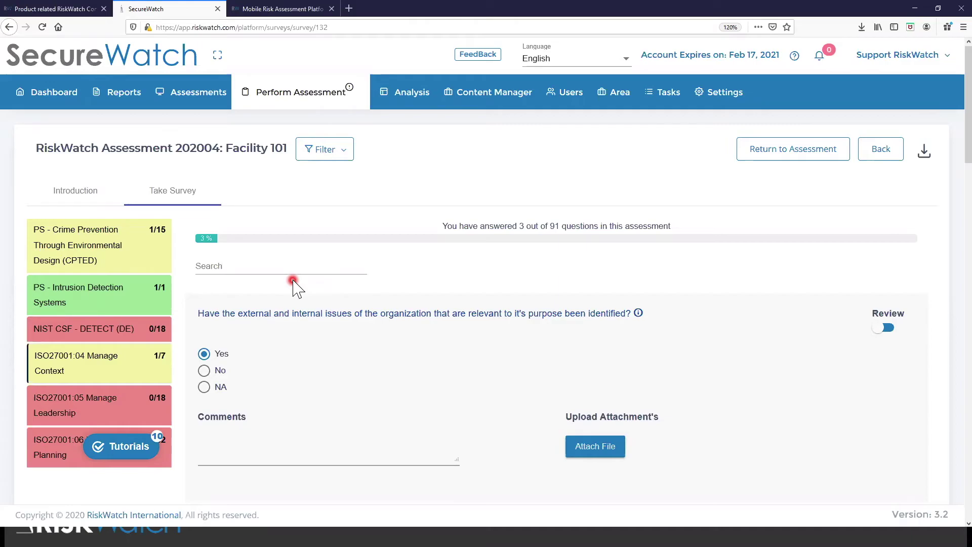
- Open the assessment analysis and filter it to RiskWatch Assessment 202004
{"action": "left_click", "coordinate": [402, 99]}
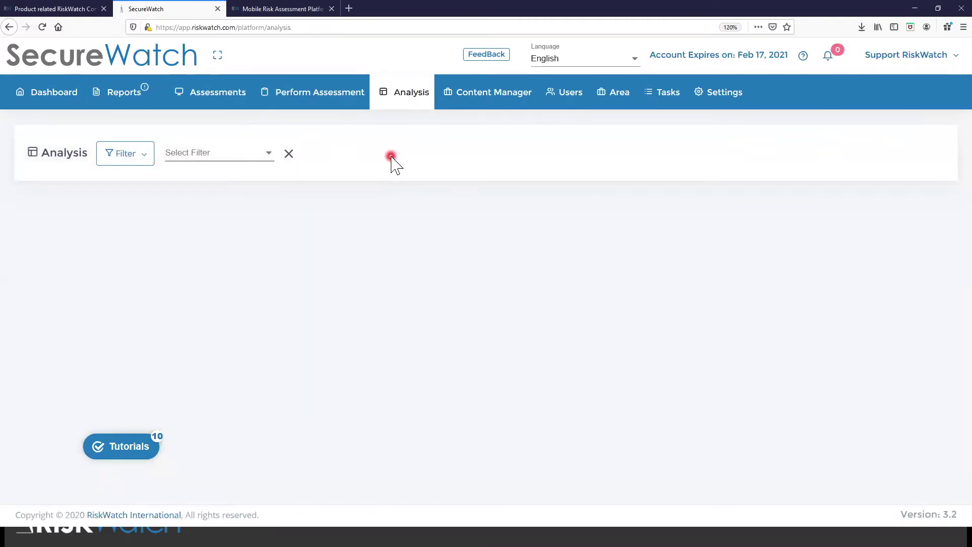
{"action": "left_click", "coordinate": [136, 159]}
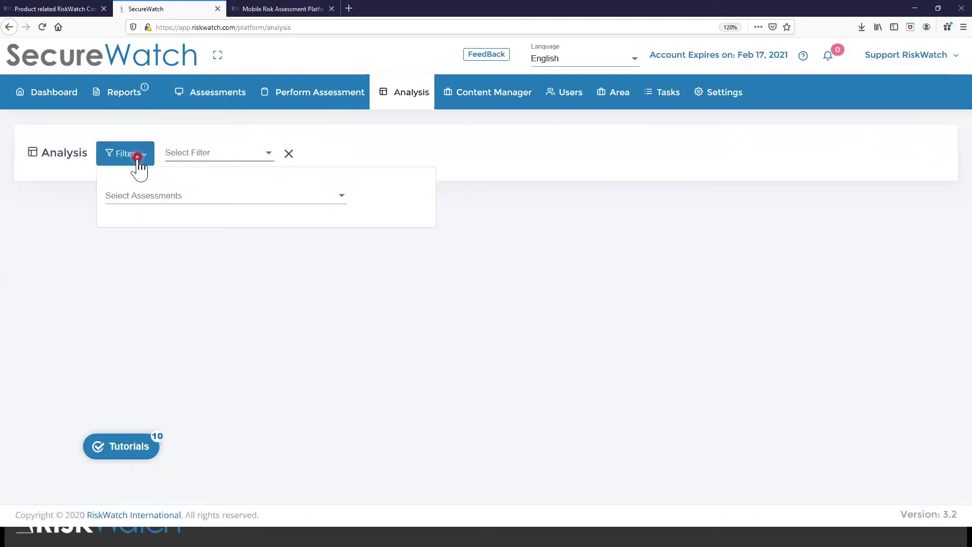
{"action": "left_click", "coordinate": [147, 193]}
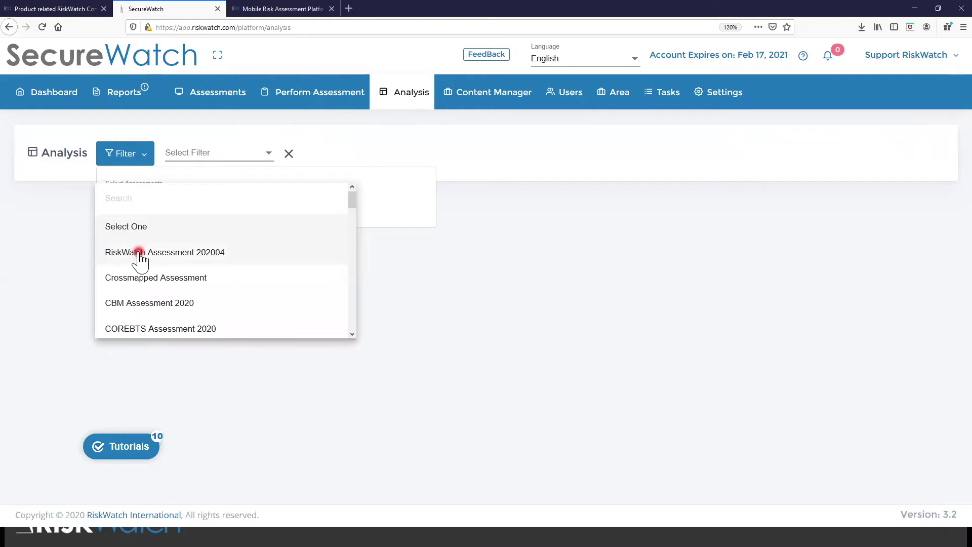
{"action": "left_click", "coordinate": [139, 255]}
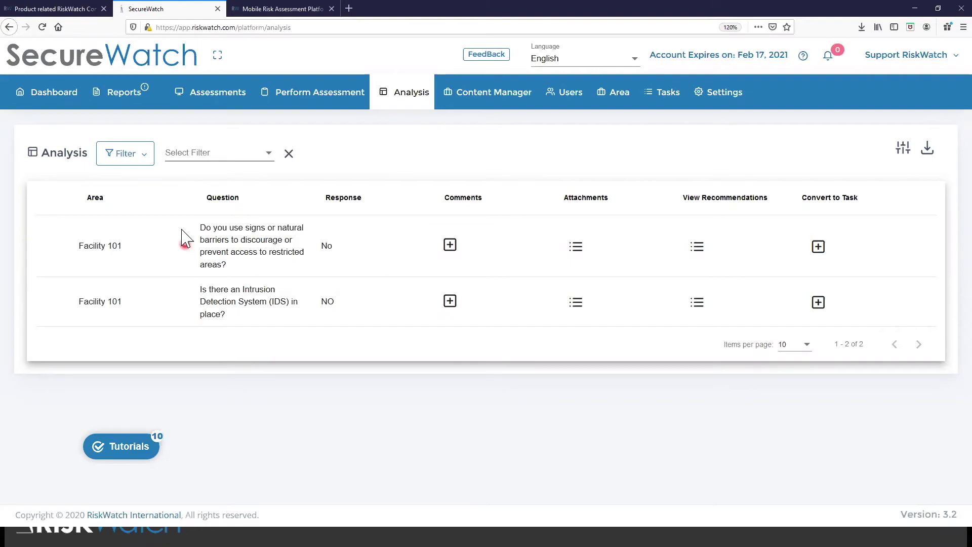
- Look over the analysis filter settings and the available question types, leaving the filter as it is
{"action": "left_click", "coordinate": [137, 158]}
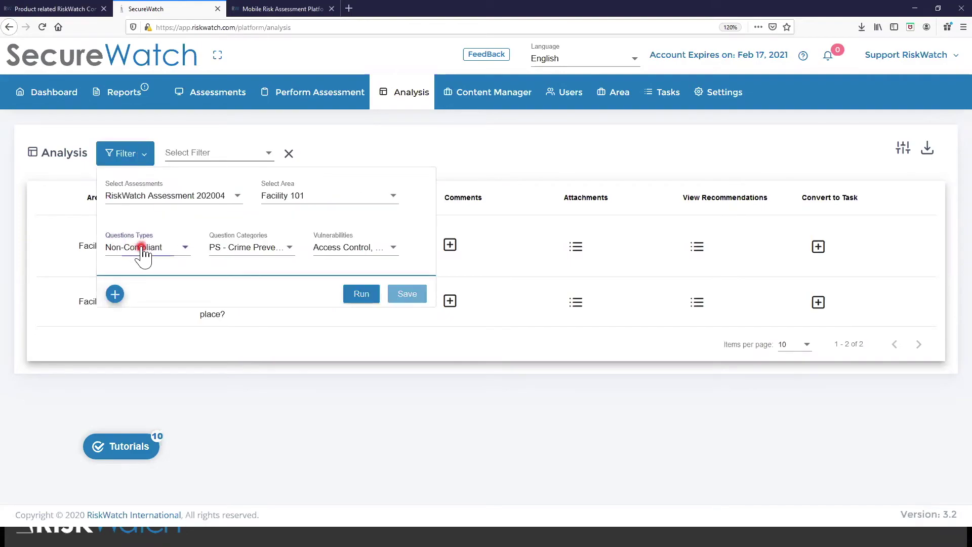
{"action": "left_click", "coordinate": [135, 247]}
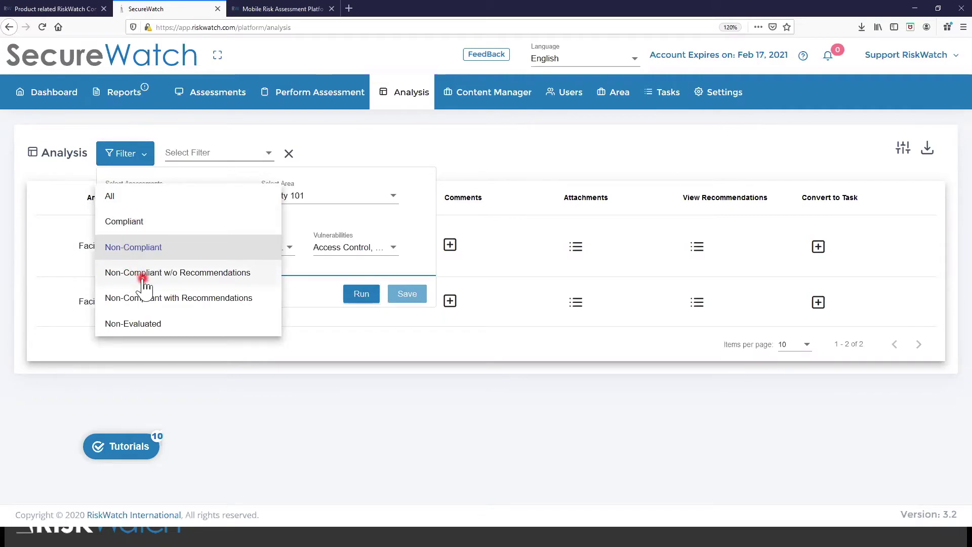
{"action": "left_click", "coordinate": [144, 157]}
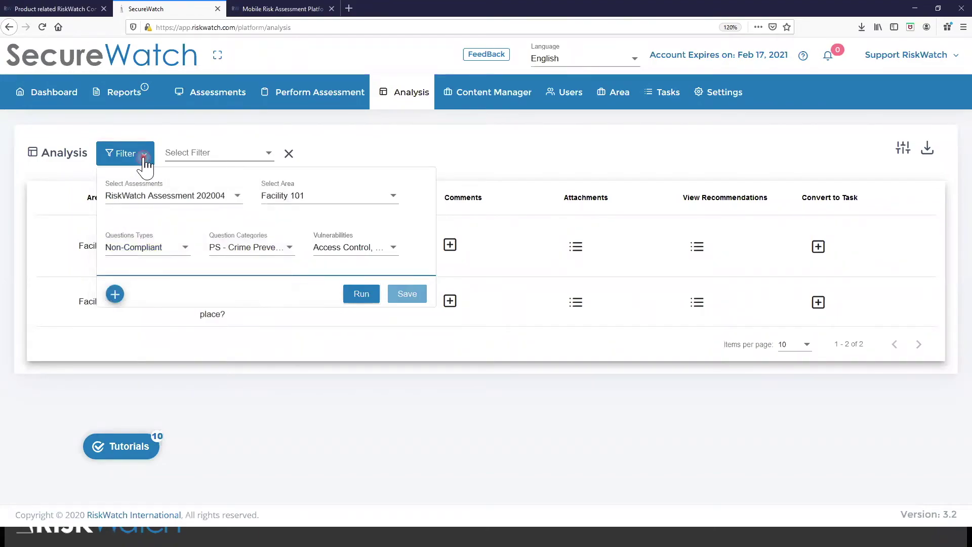
{"action": "left_click", "coordinate": [144, 157]}
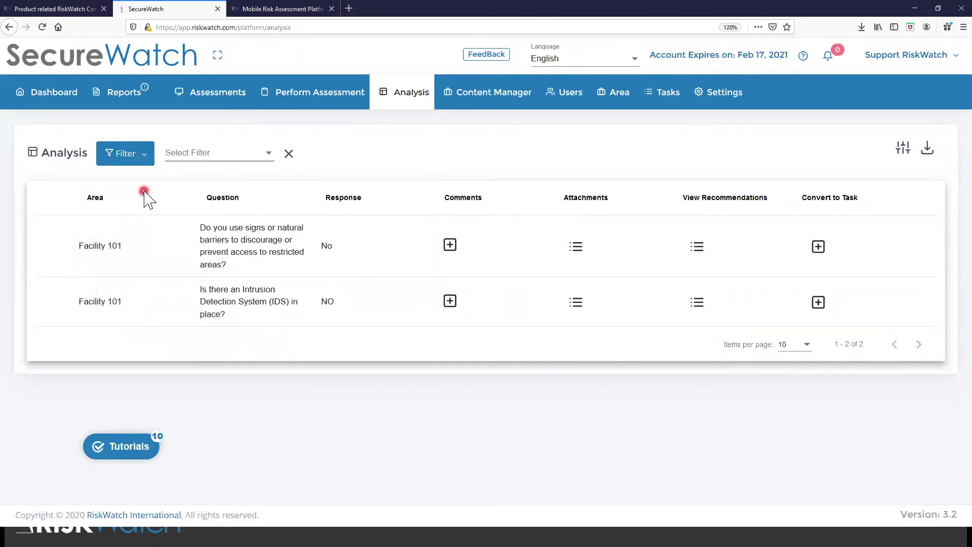
- Add and save the comment "asdf" on the Facility 101 question about signs or natural barriers
{"action": "left_click", "coordinate": [450, 246]}
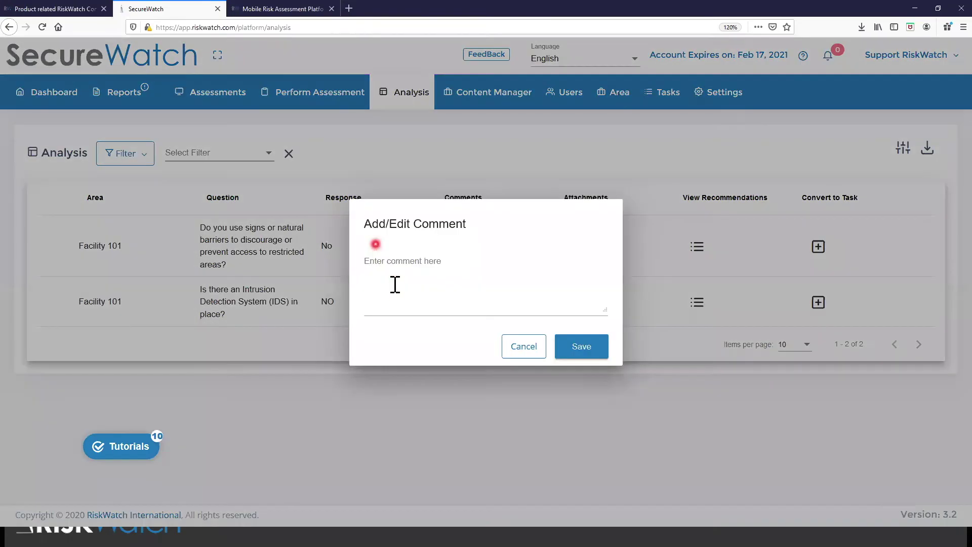
{"action": "left_click", "coordinate": [395, 284]}
{"action": "type", "text": "asdf"}
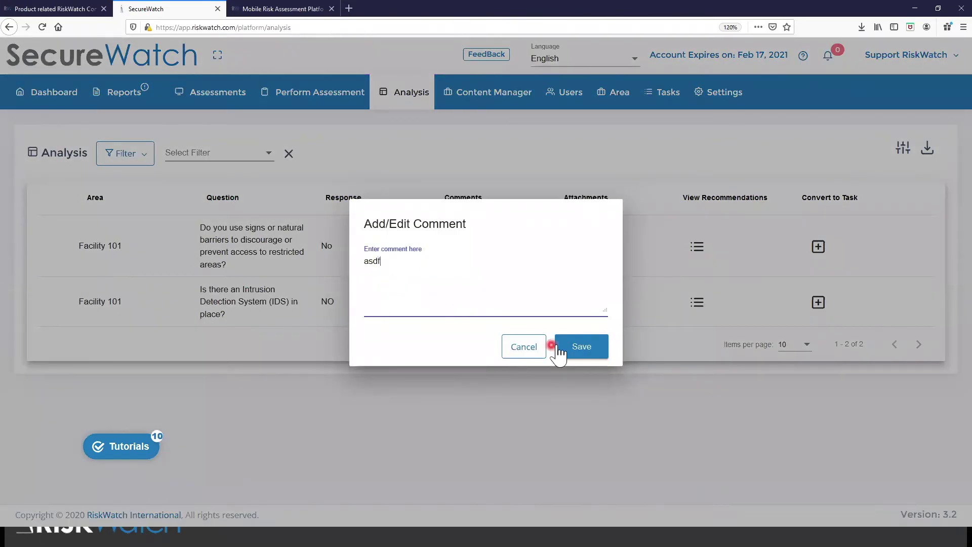
{"action": "left_click", "coordinate": [559, 347]}
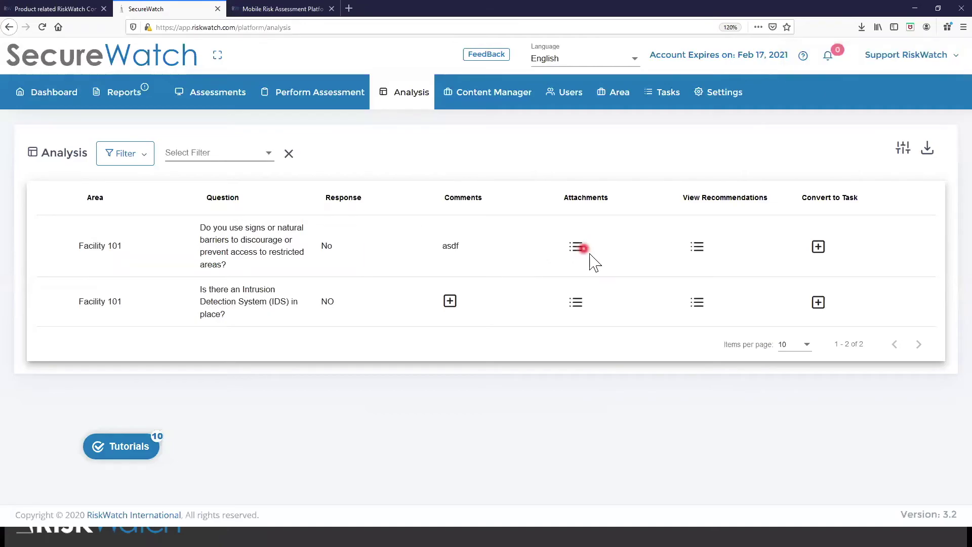
- View the recommendation for the signs or natural barriers question, including its editable details, and return to the analysis
{"action": "left_click", "coordinate": [697, 247]}
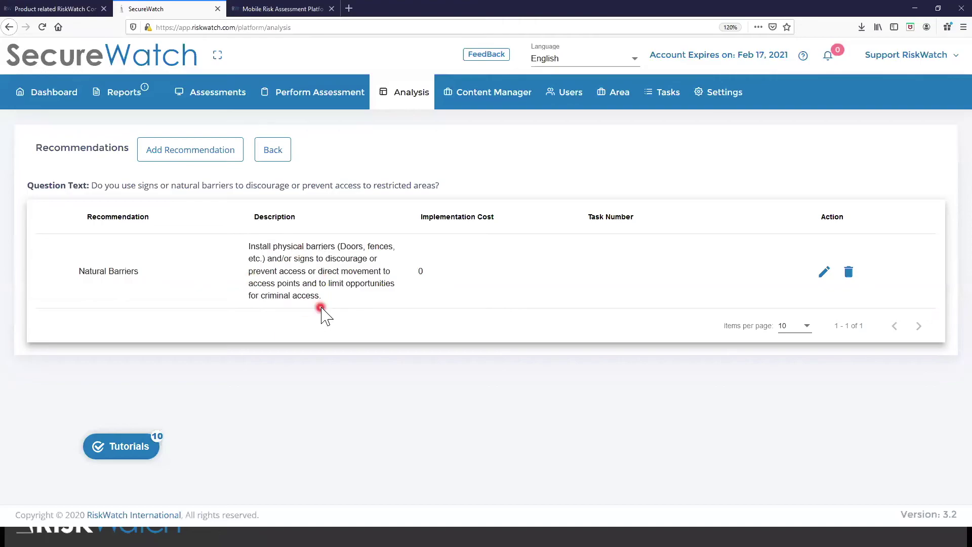
{"action": "left_click", "coordinate": [824, 272]}
{"action": "scroll", "coordinate": [306, 218], "scroll_direction": "down", "scroll_amount": 2}
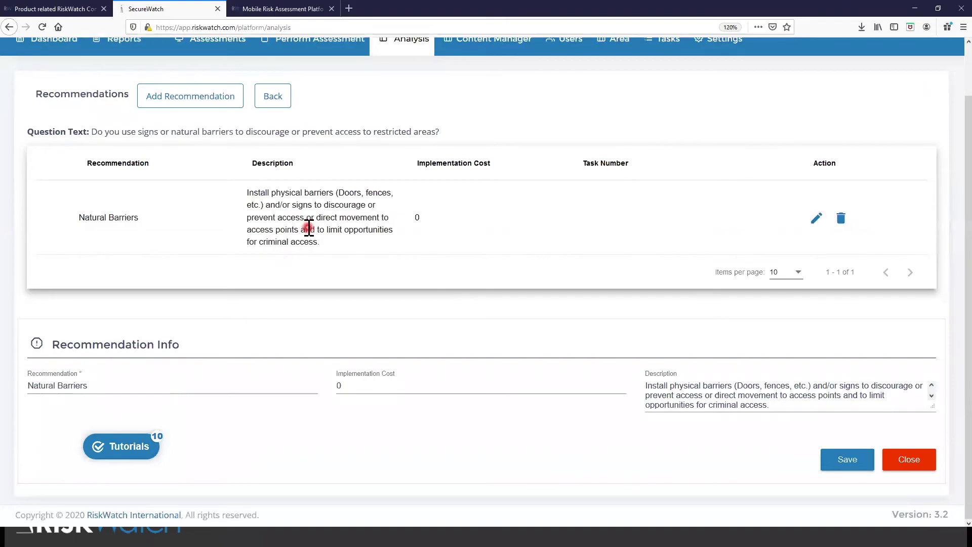
{"action": "scroll", "coordinate": [284, 172], "scroll_direction": "up", "scroll_amount": 2}
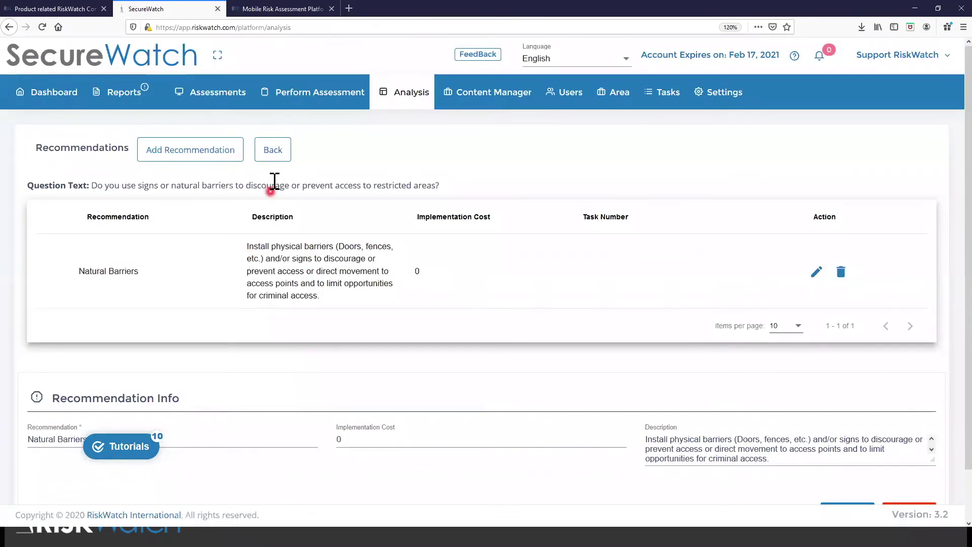
{"action": "left_click", "coordinate": [276, 151]}
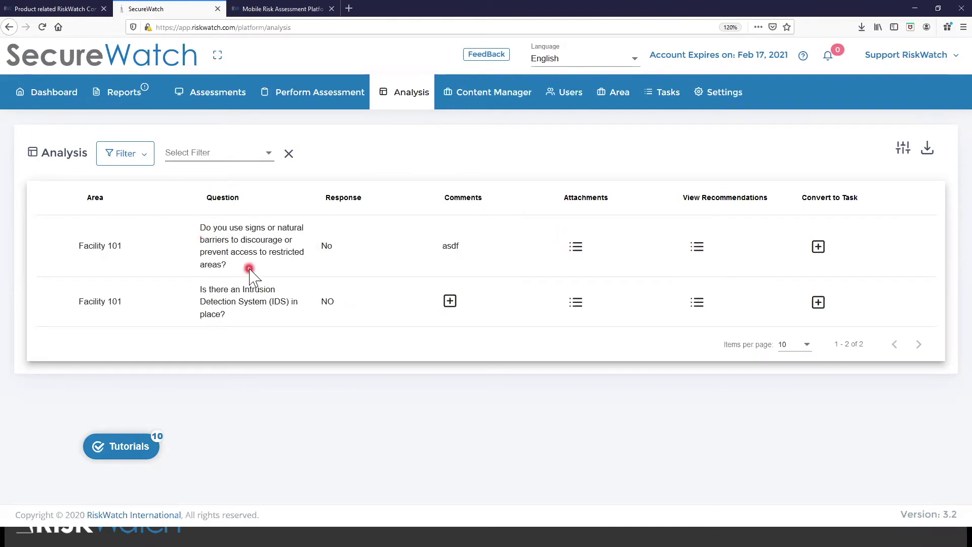
- Convert the signs or natural barriers question into a task, assign it to the Support user and set the due date to 30-Apr-2020
{"action": "left_click", "coordinate": [818, 246]}
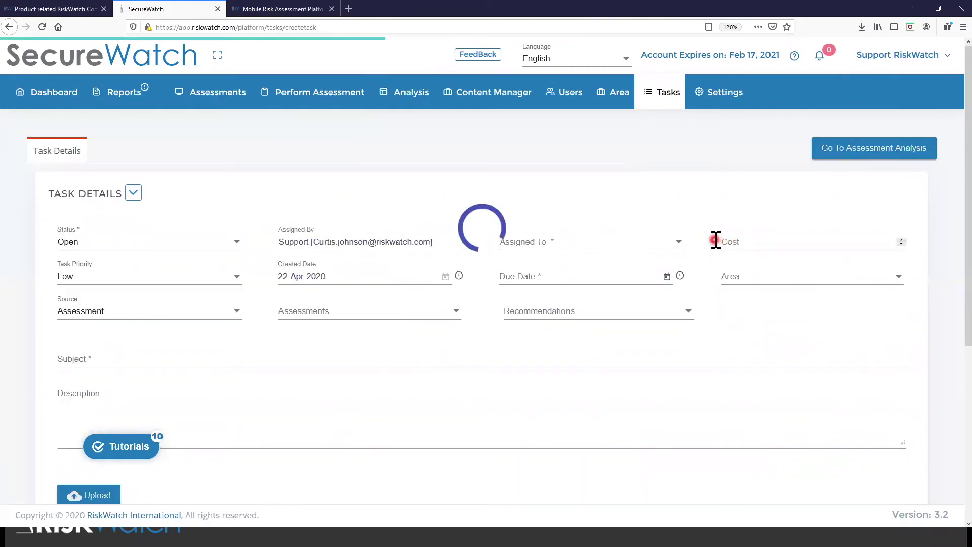
{"action": "left_click", "coordinate": [661, 242]}
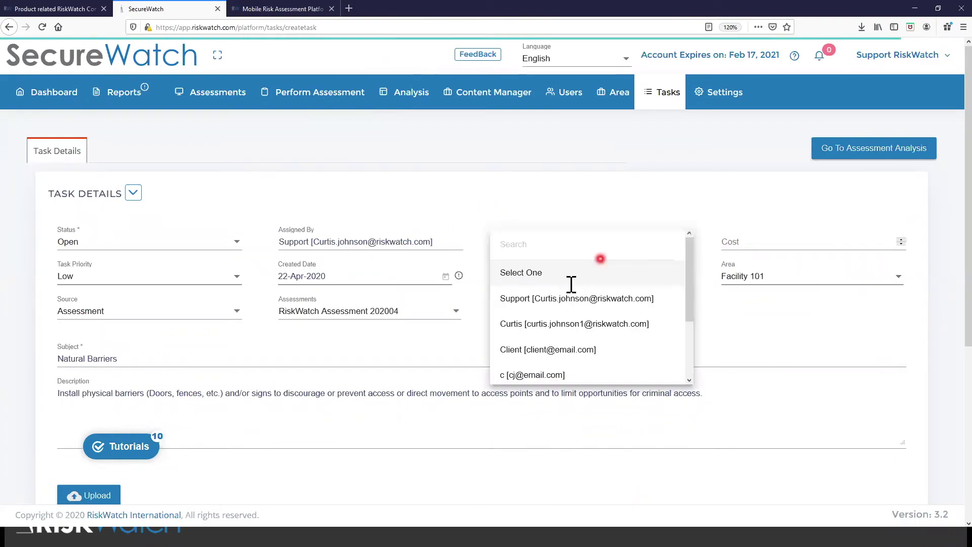
{"action": "left_click", "coordinate": [568, 298]}
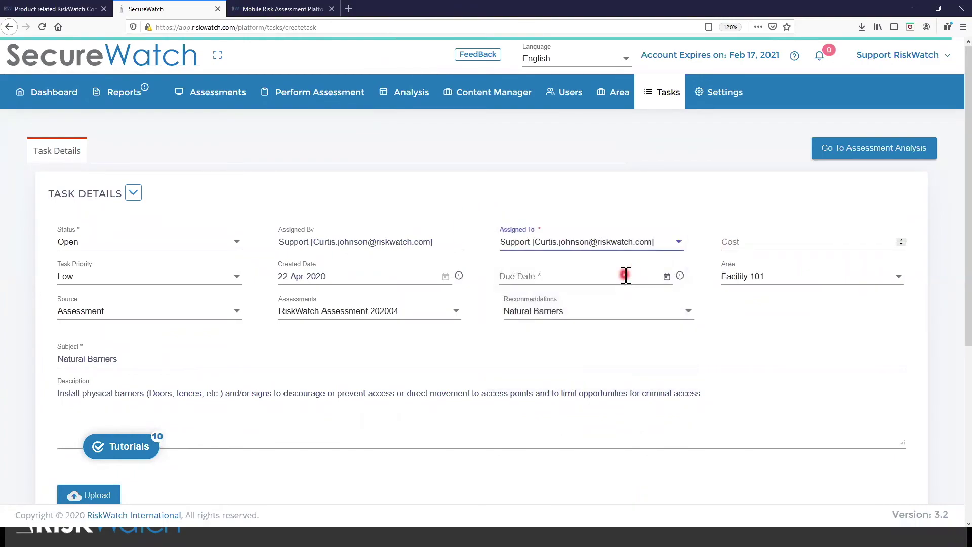
{"action": "left_click", "coordinate": [626, 276]}
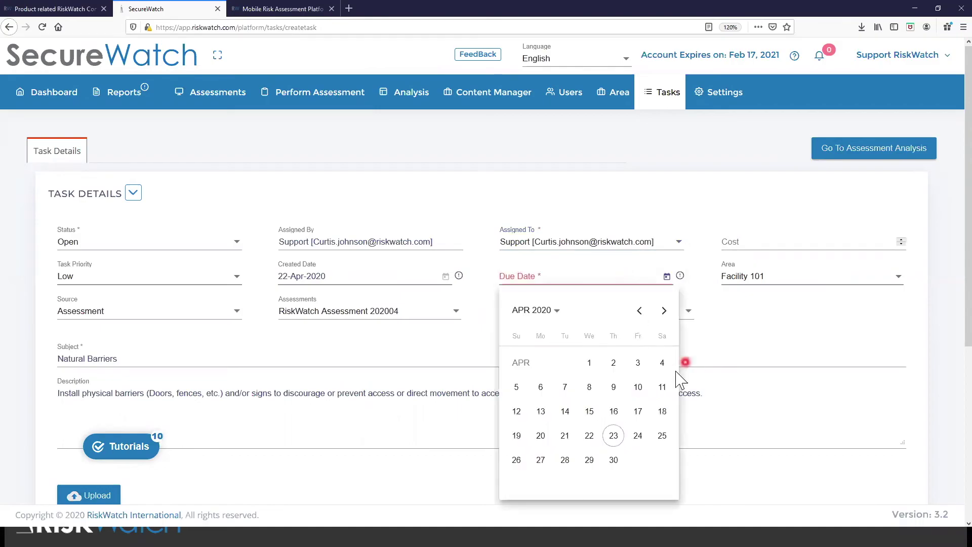
{"action": "left_click", "coordinate": [613, 461]}
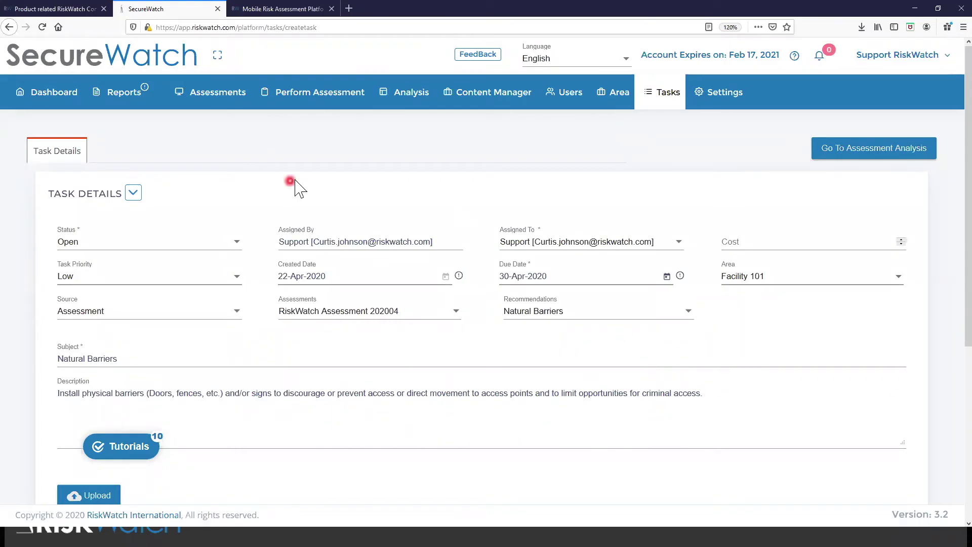
- Open the reports area and look over the Default Report's cover page and executive summary
{"action": "left_click", "coordinate": [124, 93]}
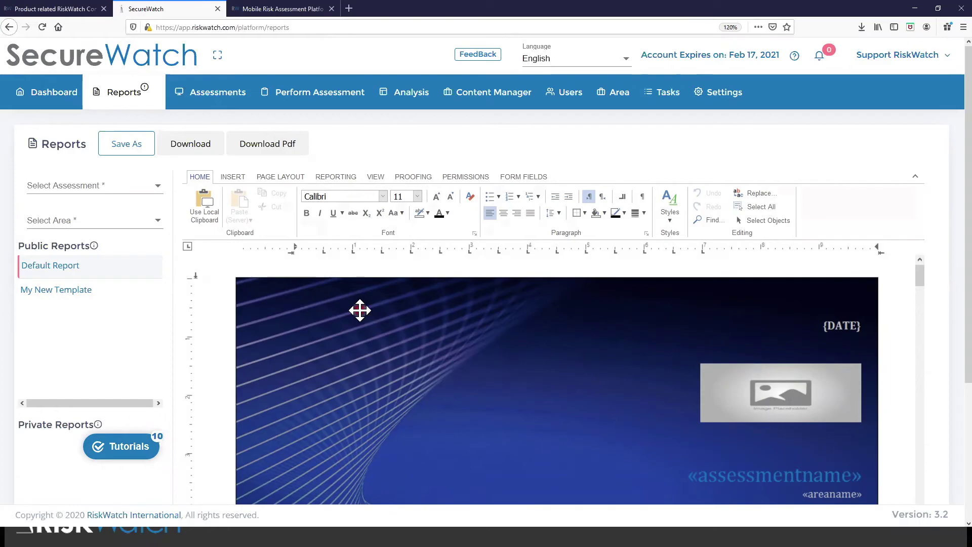
{"action": "scroll", "coordinate": [360, 310], "scroll_direction": "down", "scroll_amount": 2}
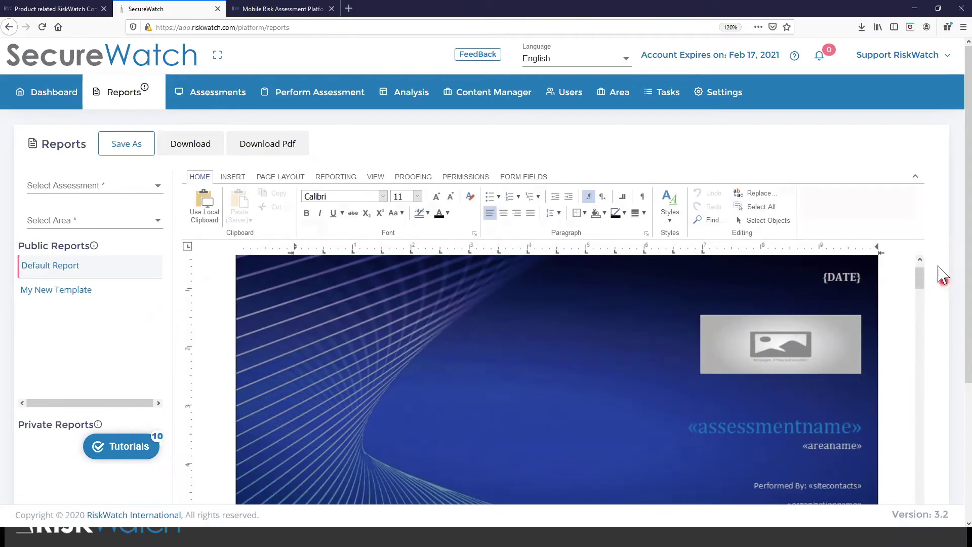
{"action": "scroll", "coordinate": [941, 278], "scroll_direction": "down", "scroll_amount": 3}
{"action": "scroll", "coordinate": [941, 278], "scroll_direction": "down", "scroll_amount": 1}
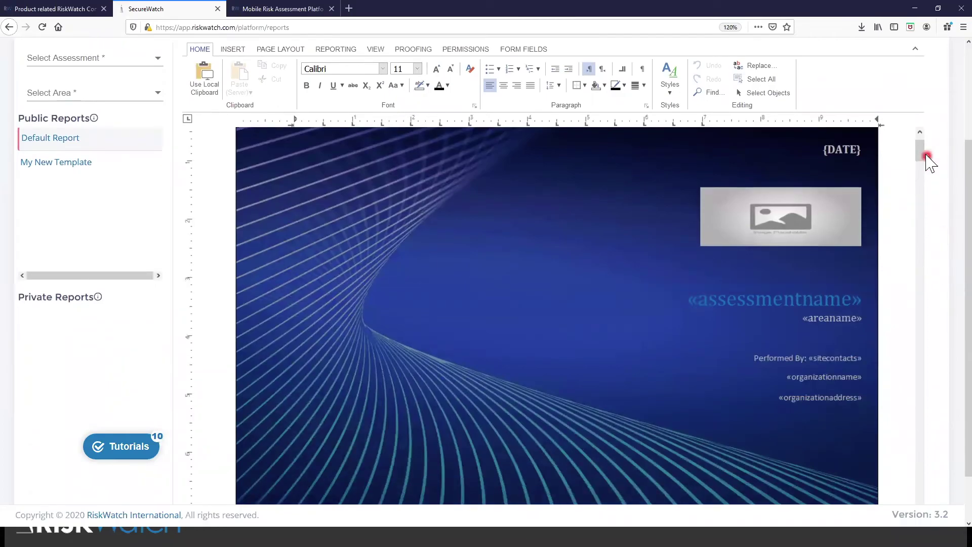
{"action": "left_click_drag", "start_coordinate": [920, 153], "coordinate": [921, 177]}
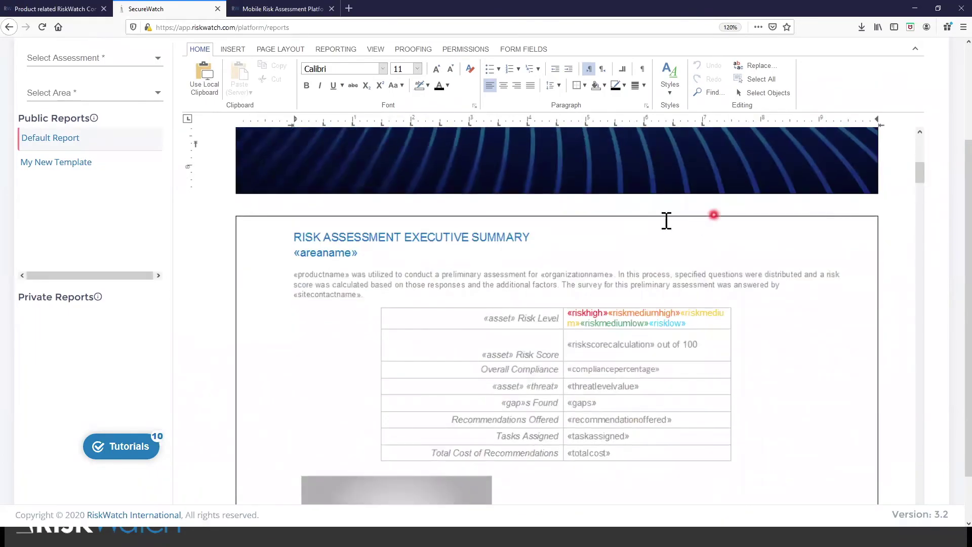
- Delete the blue background image from the Default Report's cover page
{"action": "scroll", "coordinate": [658, 223], "scroll_direction": "up", "scroll_amount": 4}
{"action": "scroll", "coordinate": [495, 218], "scroll_direction": "up", "scroll_amount": 5}
{"action": "left_click", "coordinate": [495, 219]}
{"action": "key", "text": "Delete"}
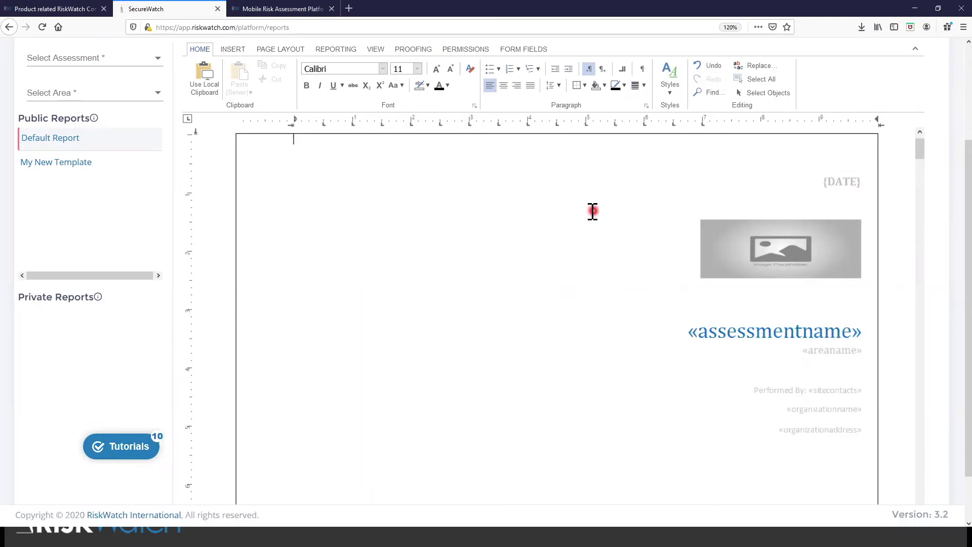
- Add "asdf" to the end of the "RISK ASSESSMENT EXECUTIVE SUMMARY" heading in the report
{"action": "scroll", "coordinate": [589, 221], "scroll_direction": "down", "scroll_amount": 5}
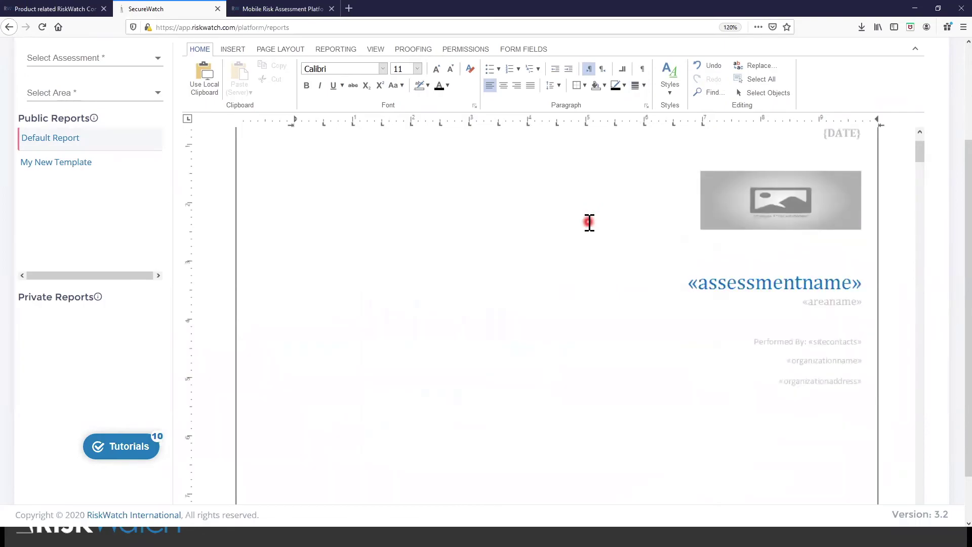
{"action": "scroll", "coordinate": [588, 225], "scroll_direction": "down", "scroll_amount": 3}
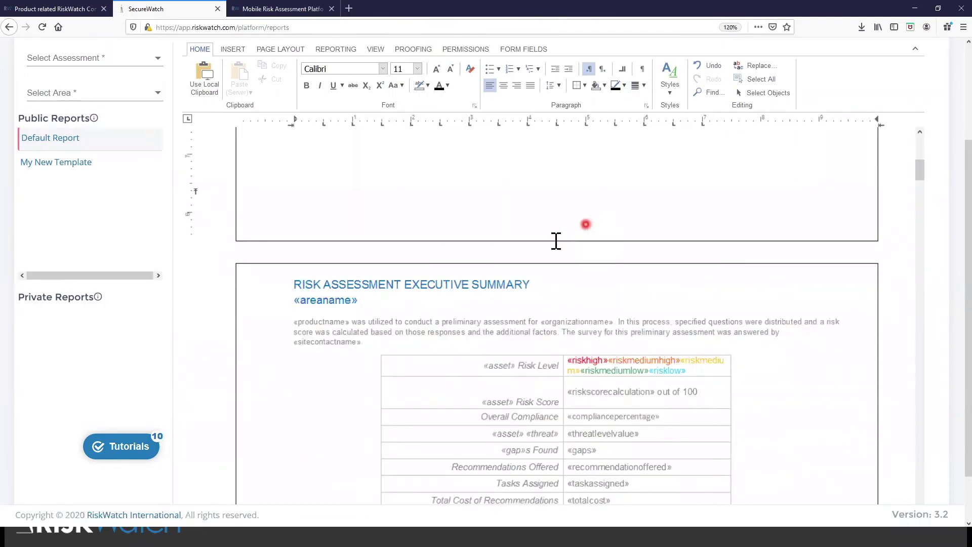
{"action": "left_click", "coordinate": [550, 238]}
{"action": "type", "text": "asdf"}
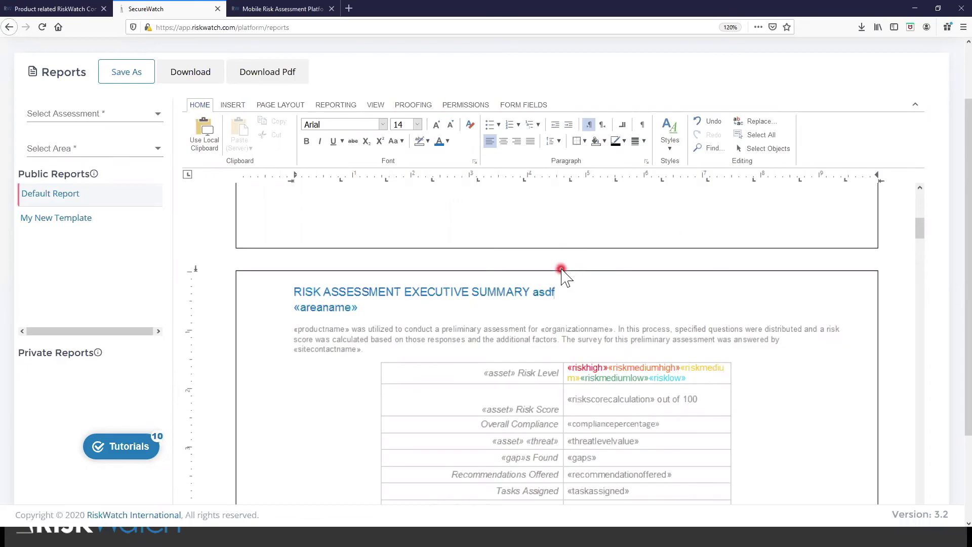
{"action": "scroll", "coordinate": [553, 277], "scroll_direction": "down", "scroll_amount": 2}
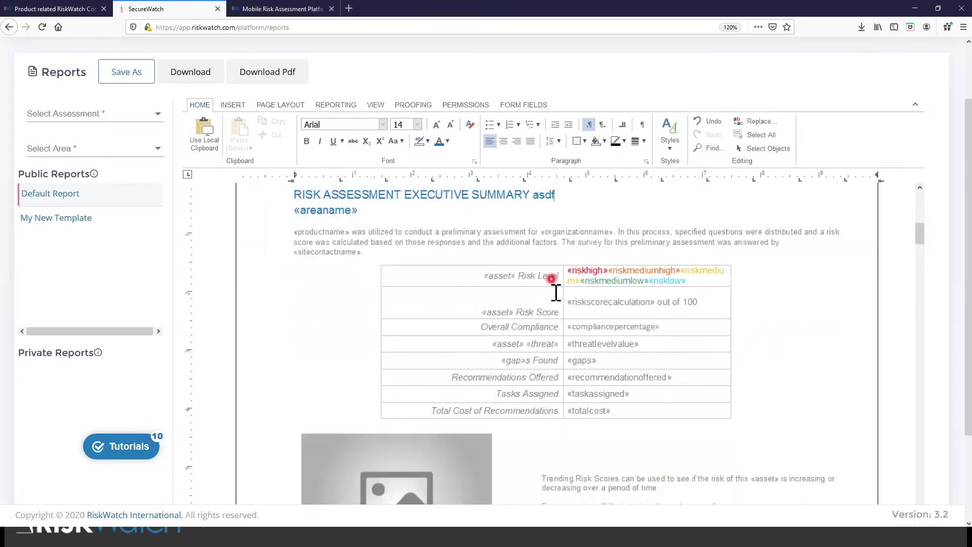
- Remove the blank lines from the «asset» Risk Score row of the executive summary table
{"action": "left_click", "coordinate": [570, 296]}
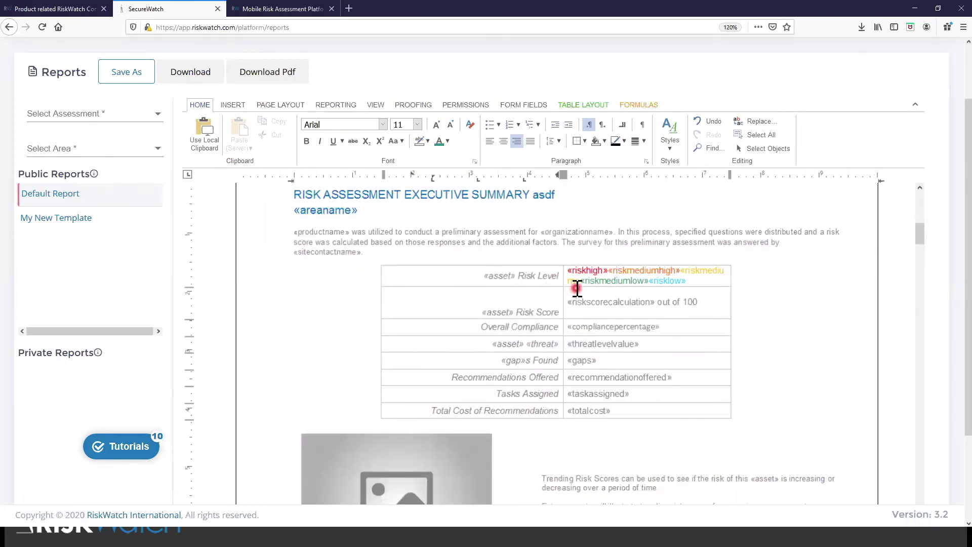
{"action": "key", "text": "Delete"}
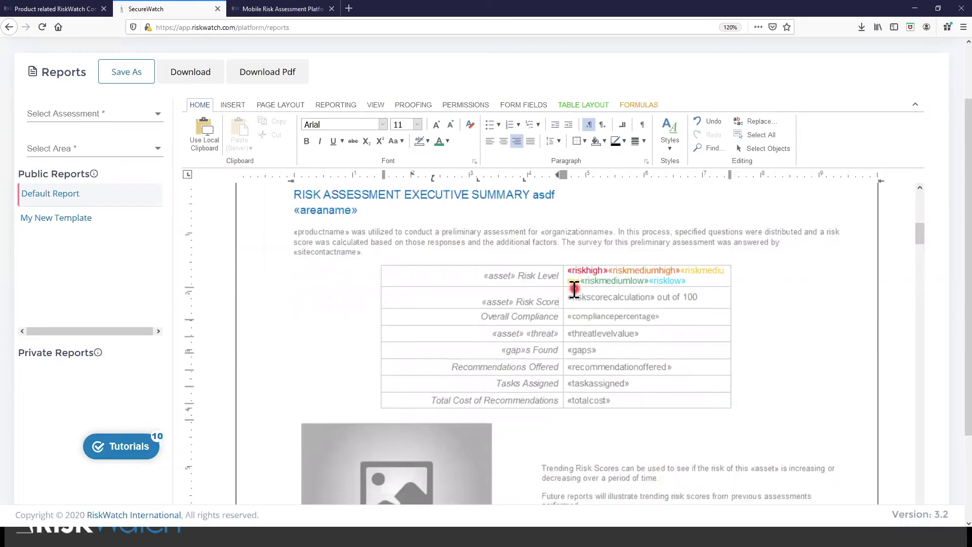
{"action": "key", "text": "BackSpace"}
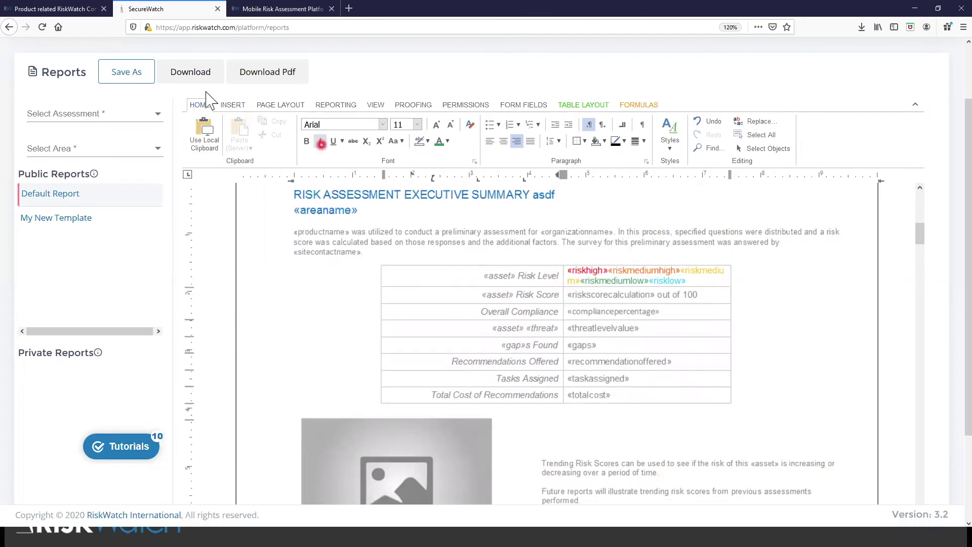
- View the assessments available for the report and close the list without choosing one
{"action": "left_click", "coordinate": [144, 122]}
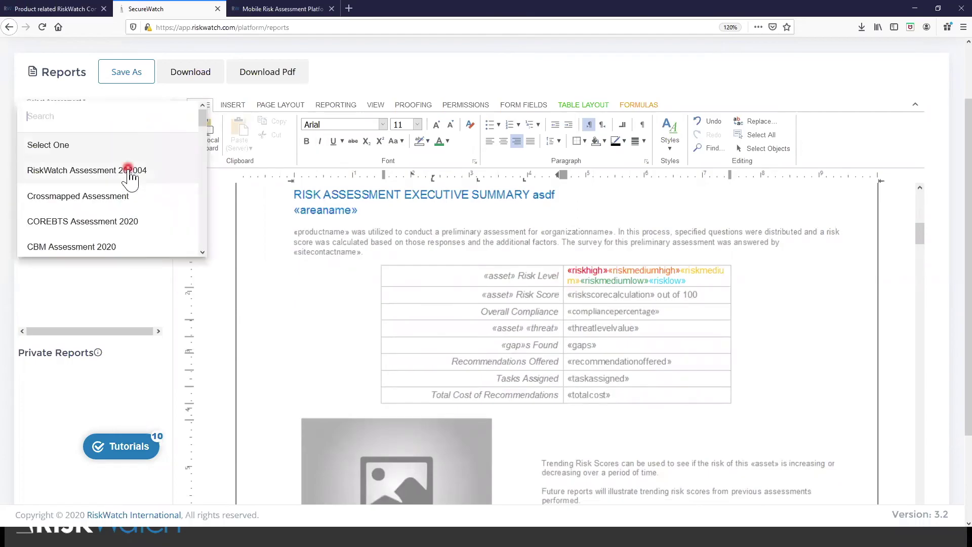
{"action": "left_click", "coordinate": [359, 90]}
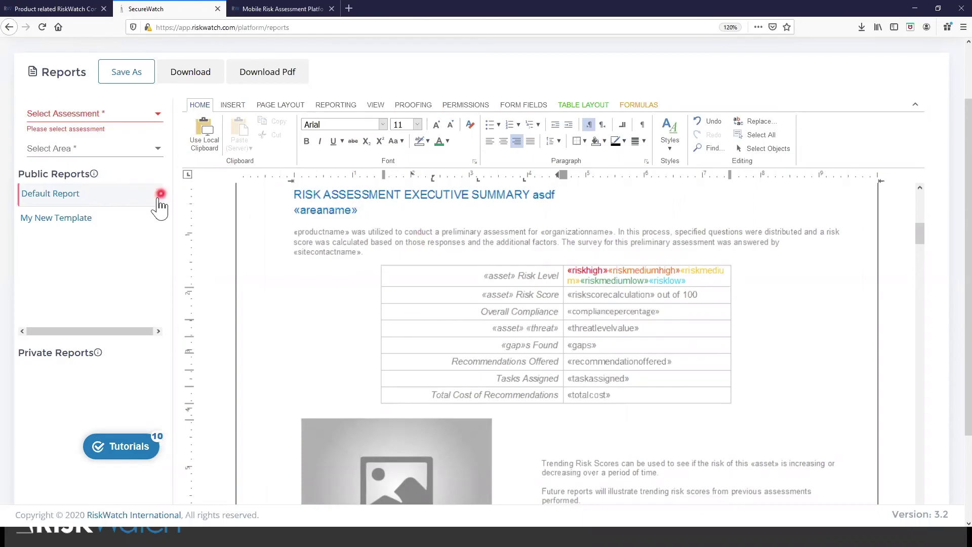
- Open the dashboard and review its risk score, compliance, task status, survey progress and risk by area charts
{"action": "scroll", "coordinate": [154, 200], "scroll_direction": "up", "scroll_amount": 2}
{"action": "scroll", "coordinate": [41, 95], "scroll_direction": "up", "scroll_amount": 2}
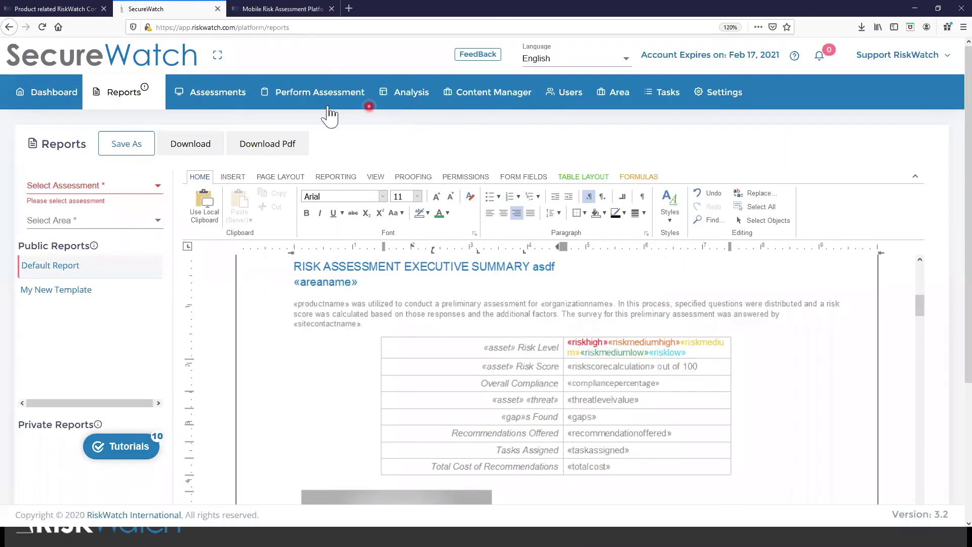
{"action": "left_click", "coordinate": [58, 94]}
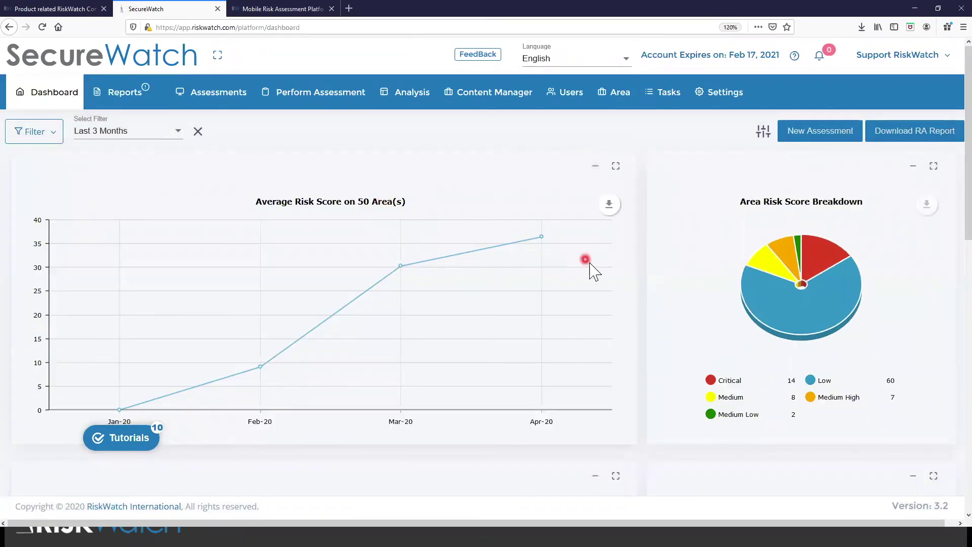
{"action": "scroll", "coordinate": [593, 268], "scroll_direction": "down", "scroll_amount": 2}
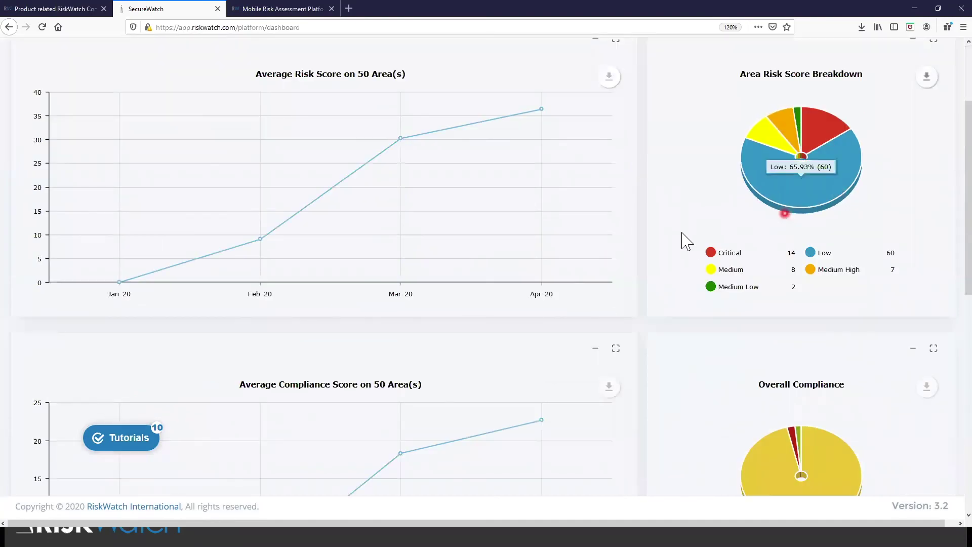
{"action": "scroll", "coordinate": [653, 246], "scroll_direction": "down", "scroll_amount": 4}
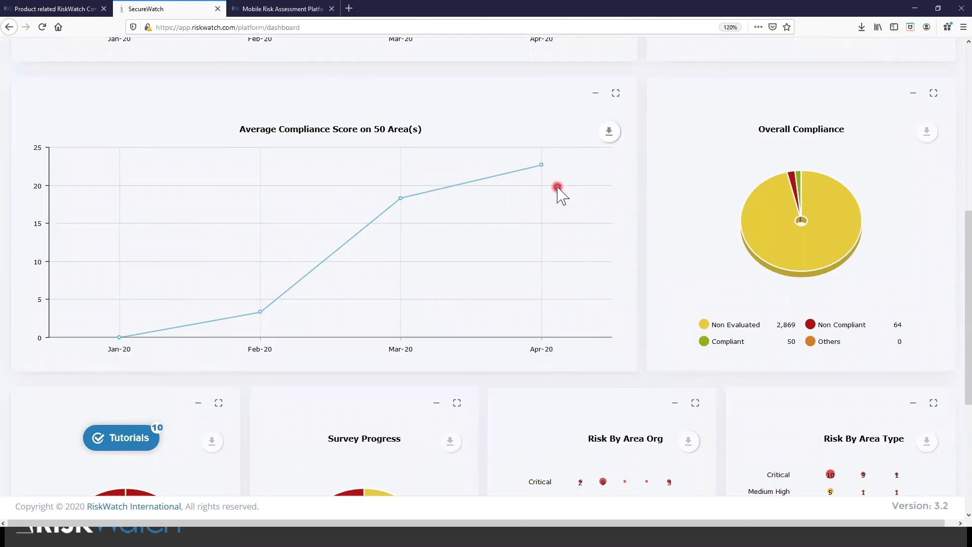
{"action": "scroll", "coordinate": [630, 210], "scroll_direction": "down", "scroll_amount": 3}
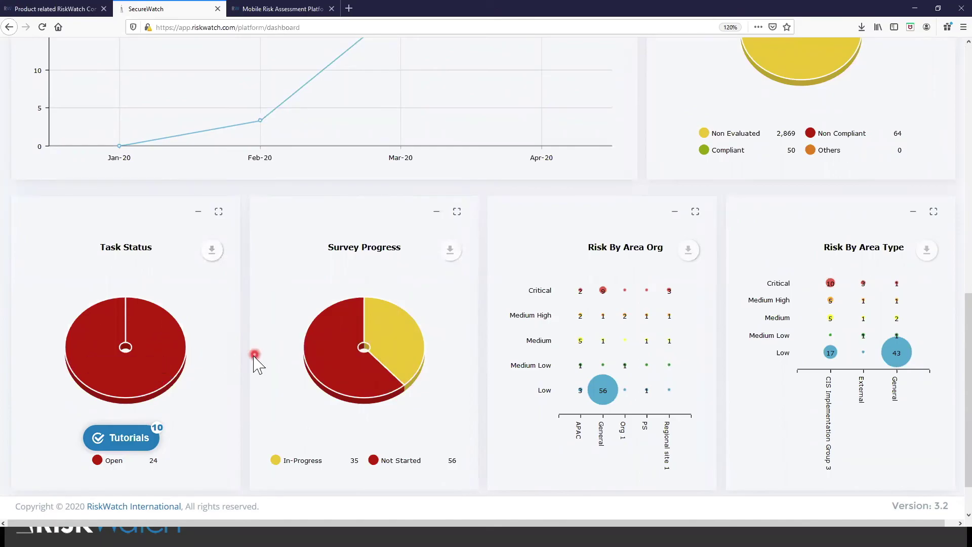
{"action": "scroll", "coordinate": [251, 370], "scroll_direction": "up", "scroll_amount": 3}
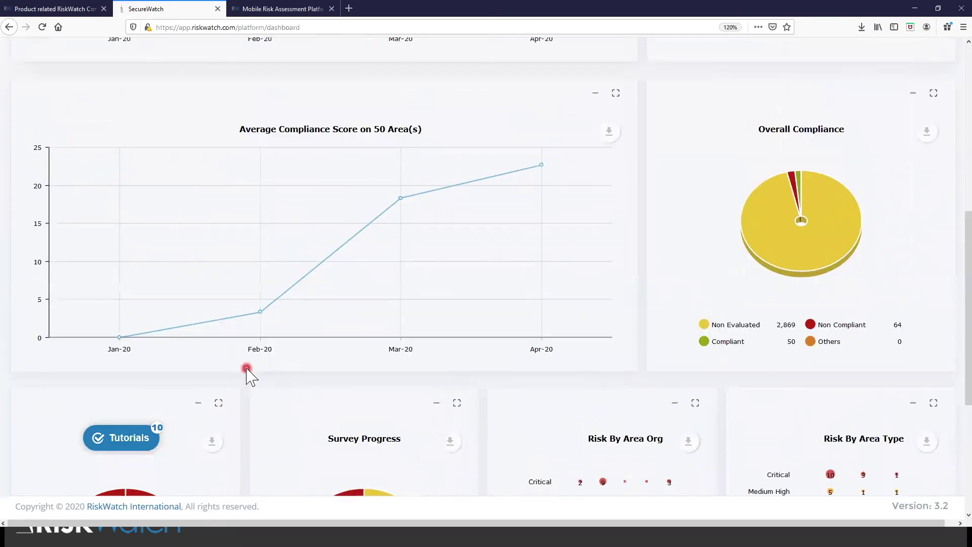
{"action": "scroll", "coordinate": [248, 372], "scroll_direction": "up", "scroll_amount": 5}
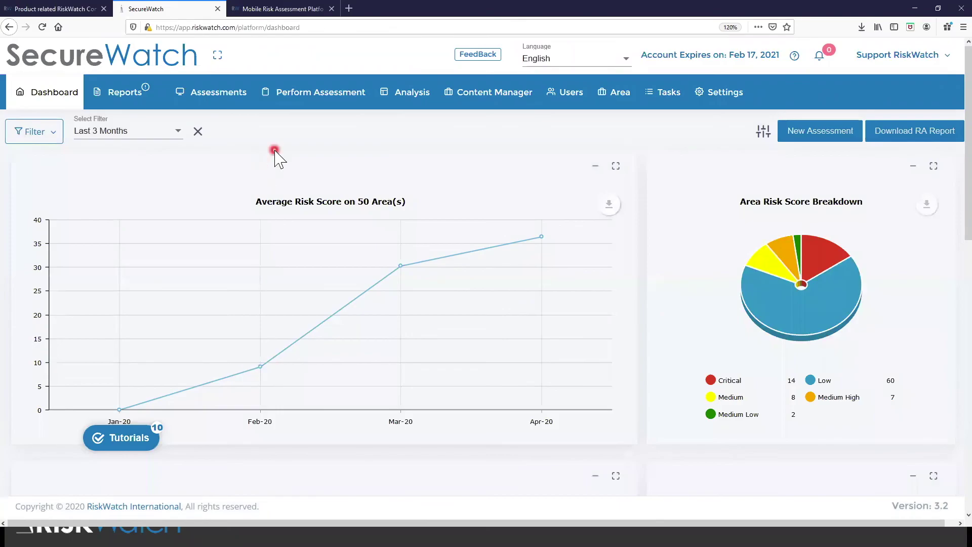